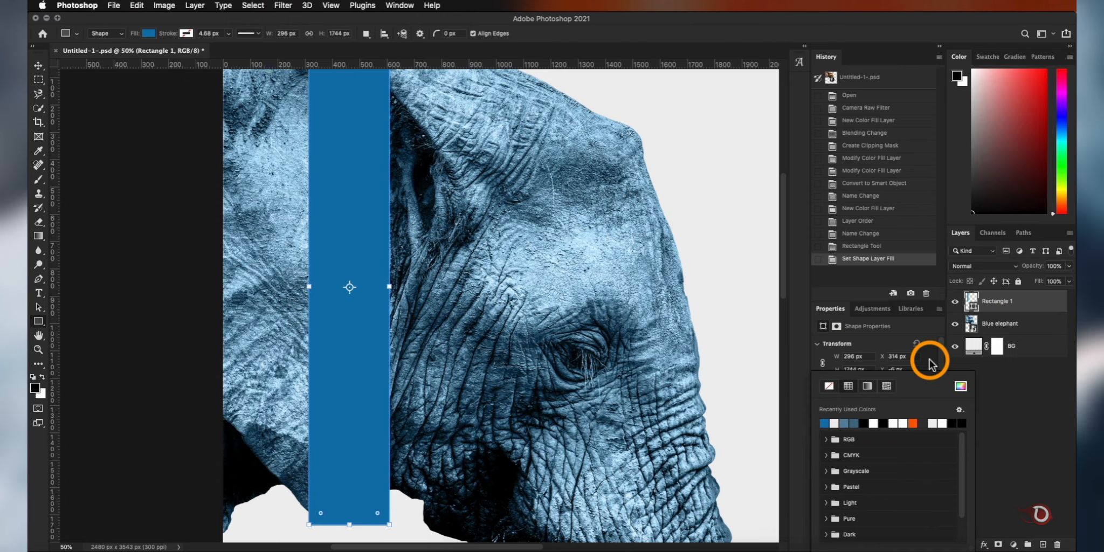
Step: Set the blue rectangle's blend mode to Multiply and clip it to the Blue elephant layer
click(995, 266)
click(975, 297)
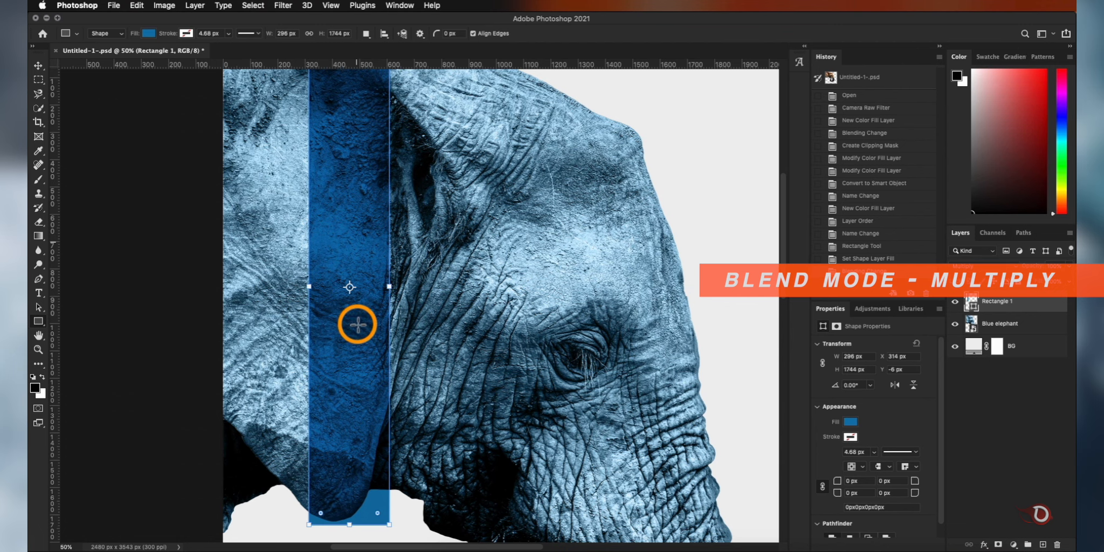
scroll(358, 324, up, 2)
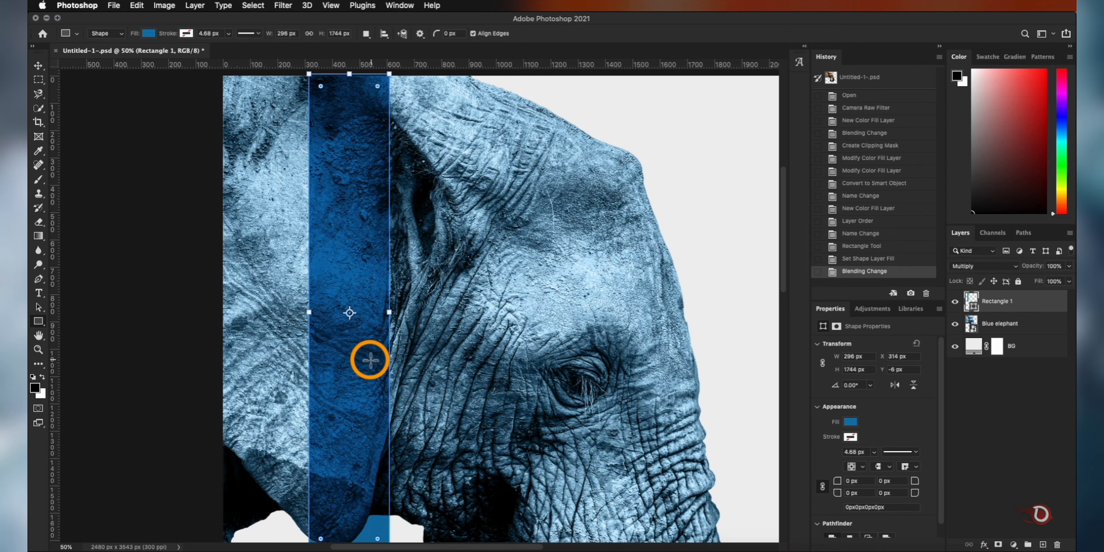
scroll(370, 360, down, 2)
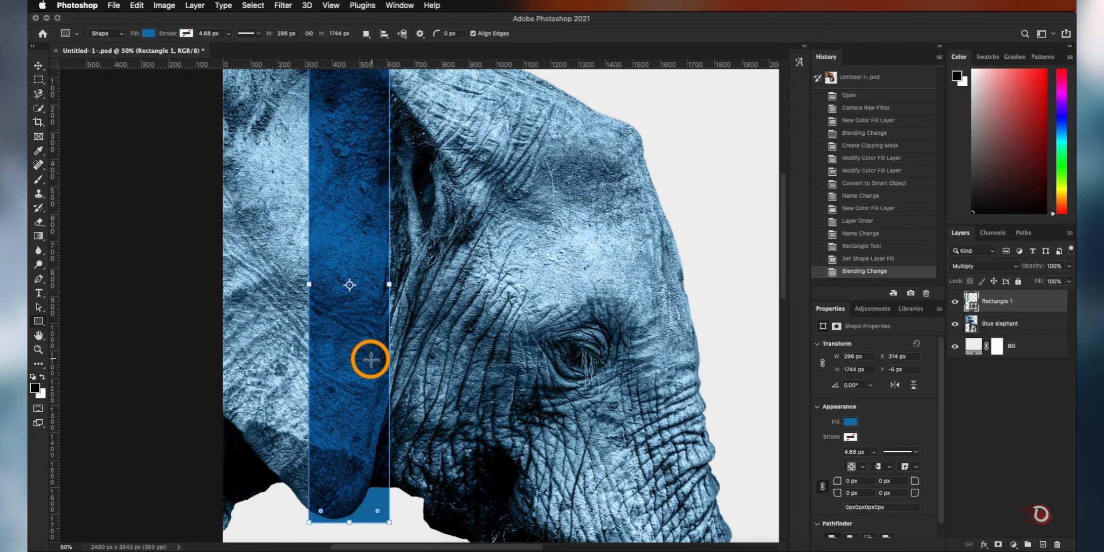
scroll(370, 360, down, 2)
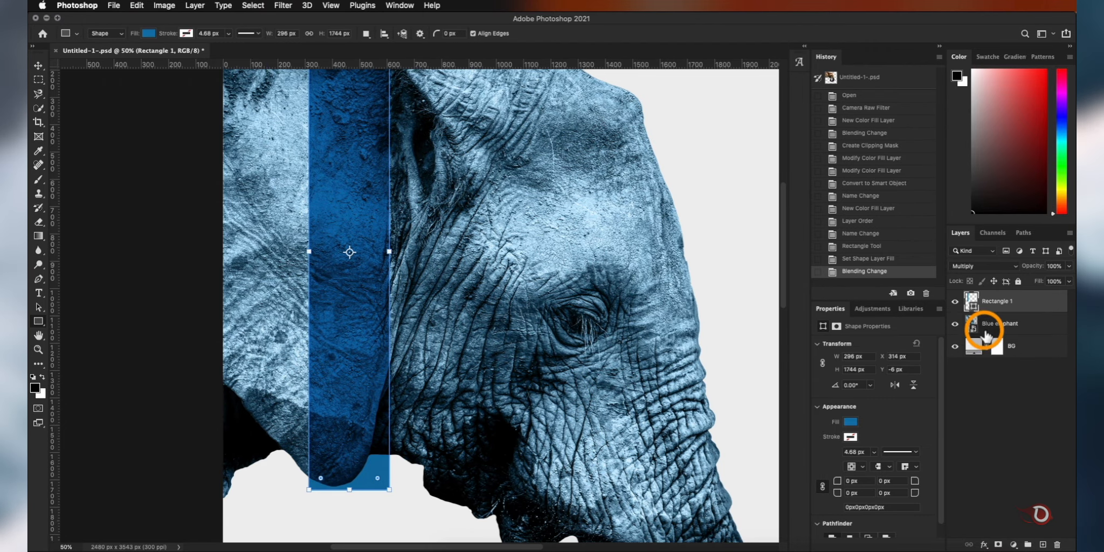
scroll(367, 264, up, 3)
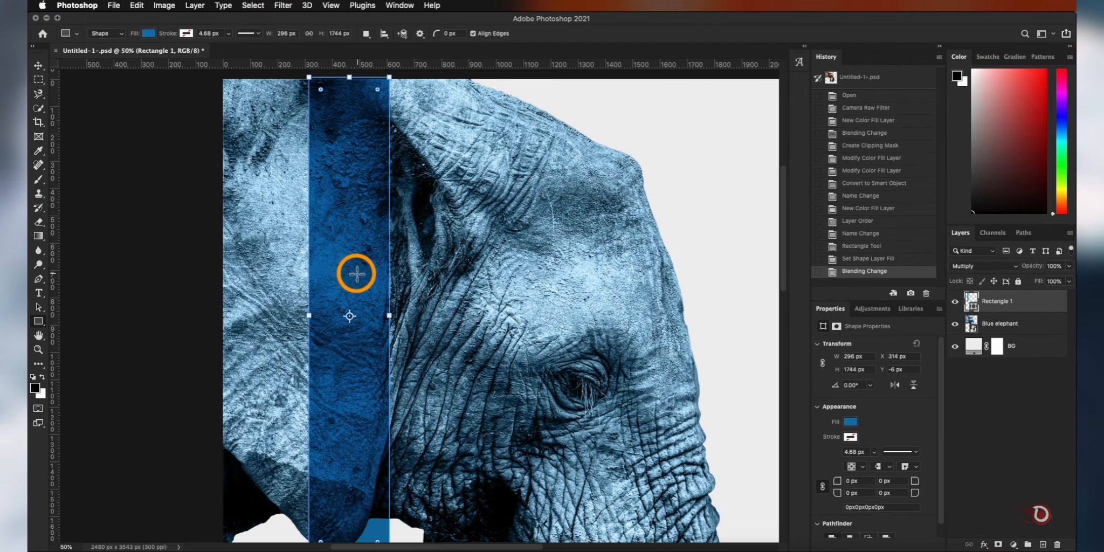
scroll(354, 272, down, 1)
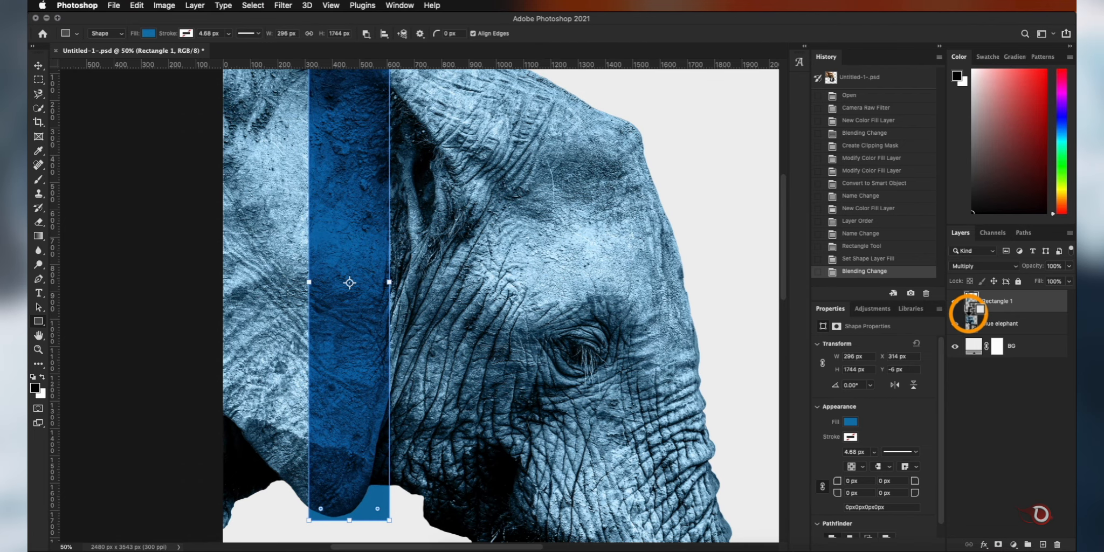
alt+click(969, 311)
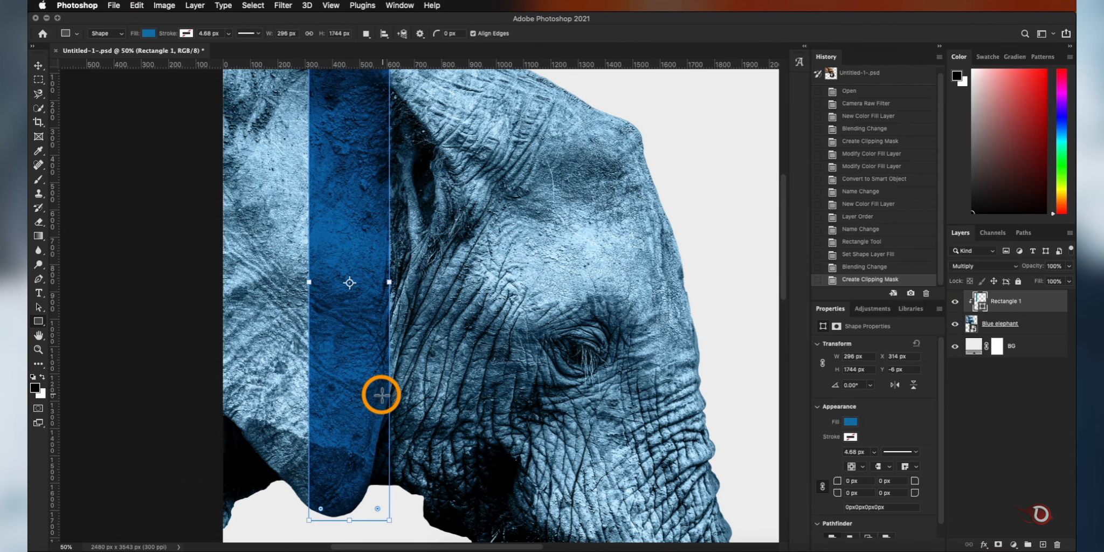
scroll(382, 395, up, 2)
Step: Duplicate the blue stripe onto the lower ear beside it and scale the copy to 106.42% against the canvas's left edge
click(38, 66)
click(773, 226)
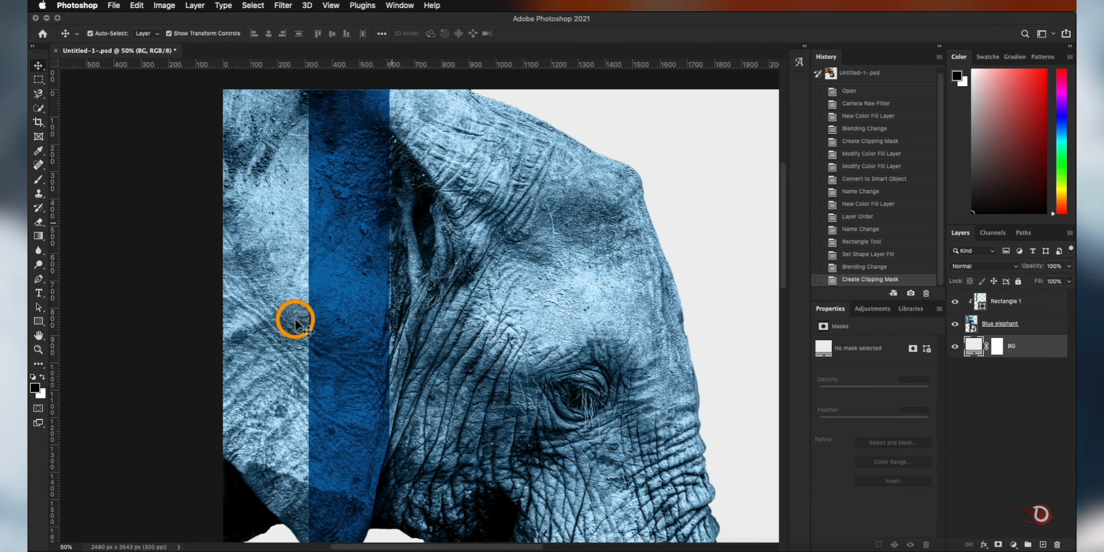
scroll(393, 465, down, 2)
scroll(366, 262, down, 2)
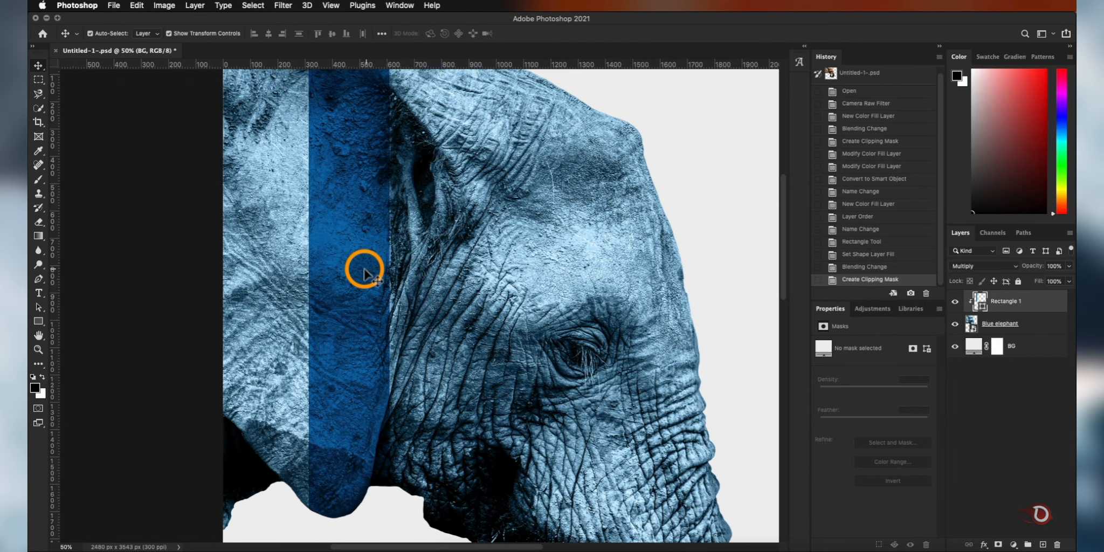
click(365, 261)
scroll(367, 259, down, 1)
alt+drag(366, 179, 223, 452)
scroll(243, 410, down, 1)
scroll(285, 422, down, 2)
scroll(286, 421, up, 4)
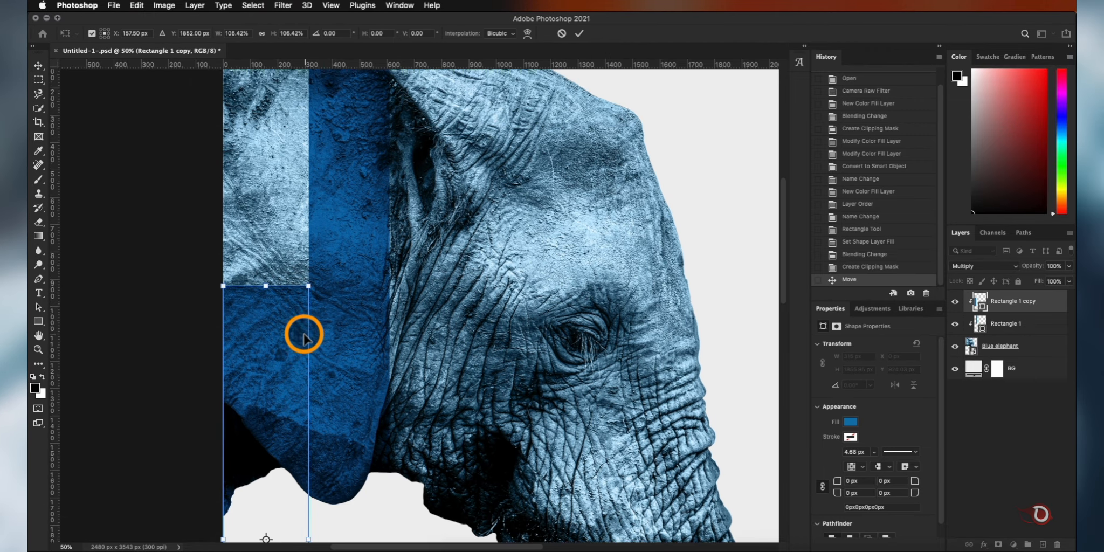
scroll(304, 333, up, 1)
click(579, 33)
Step: Nudge the lower-ear rectangle one step to the left and deselect it
click(683, 247)
scroll(313, 366, down, 2)
click(293, 365)
key(Left)
click(429, 315)
scroll(587, 234, up, 2)
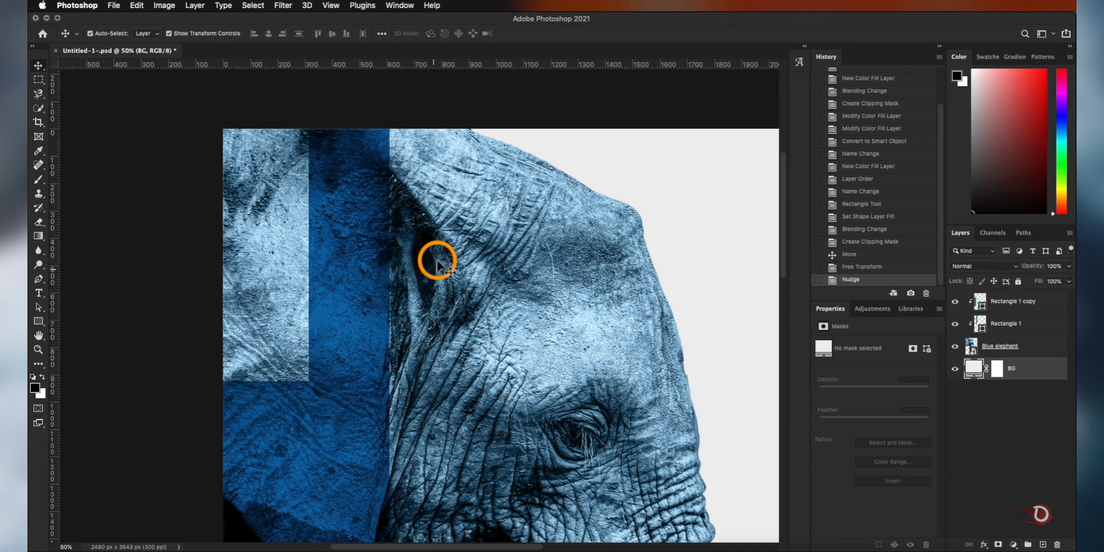
scroll(350, 303, down, 2)
scroll(364, 303, up, 1)
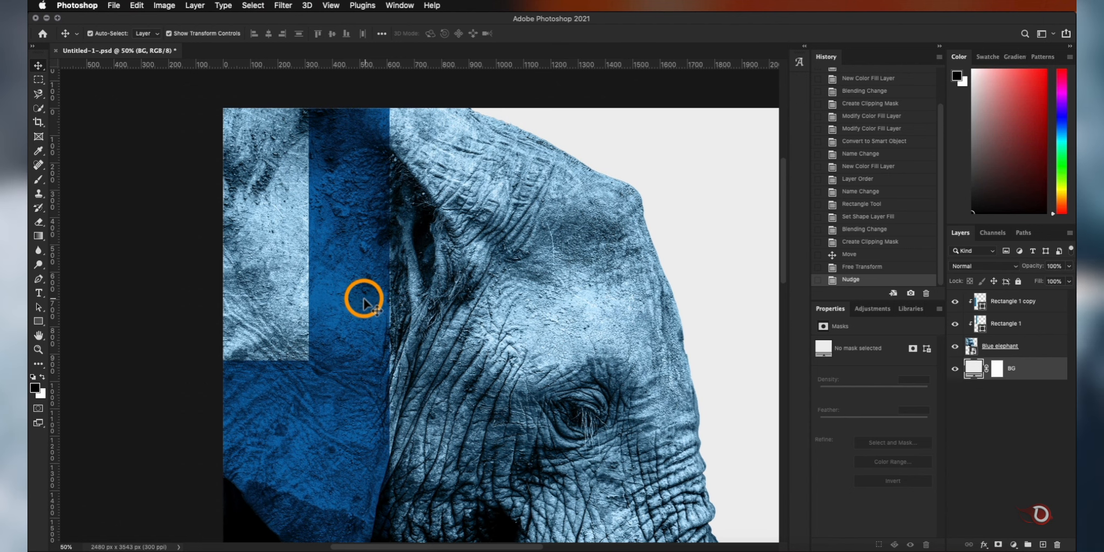
Step: Duplicate the first blue stripe to X 611 px, Y -642 px, and skew the copy's lower right corner upward
drag(361, 261, 446, 81)
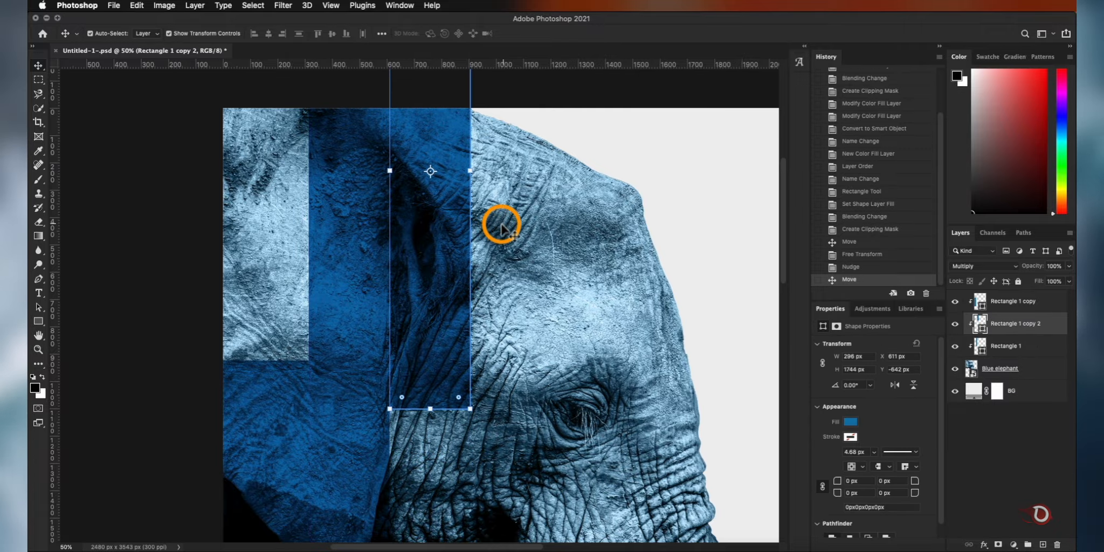
scroll(501, 221, up, 2)
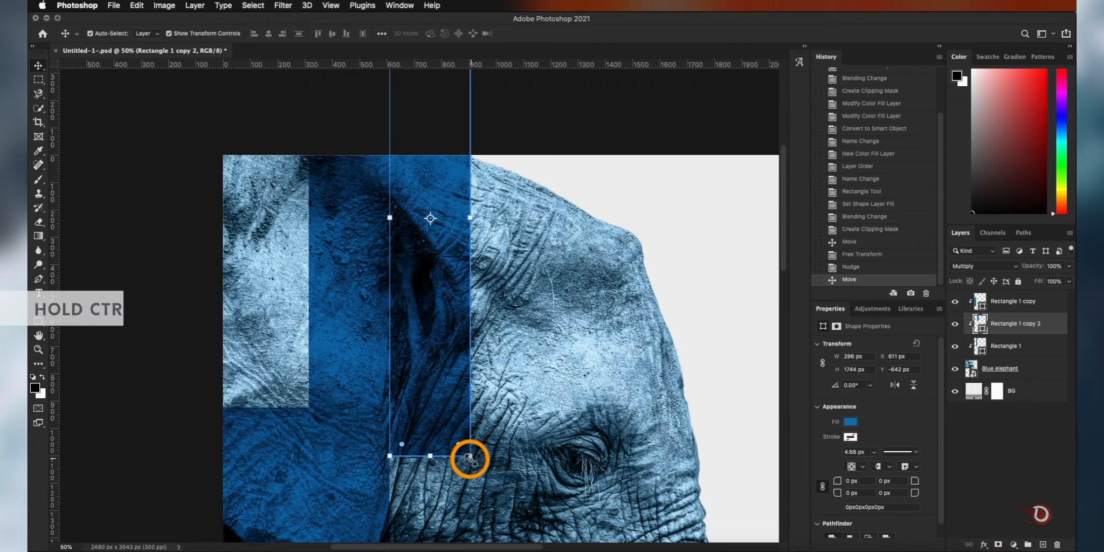
key(ctrl+shift)
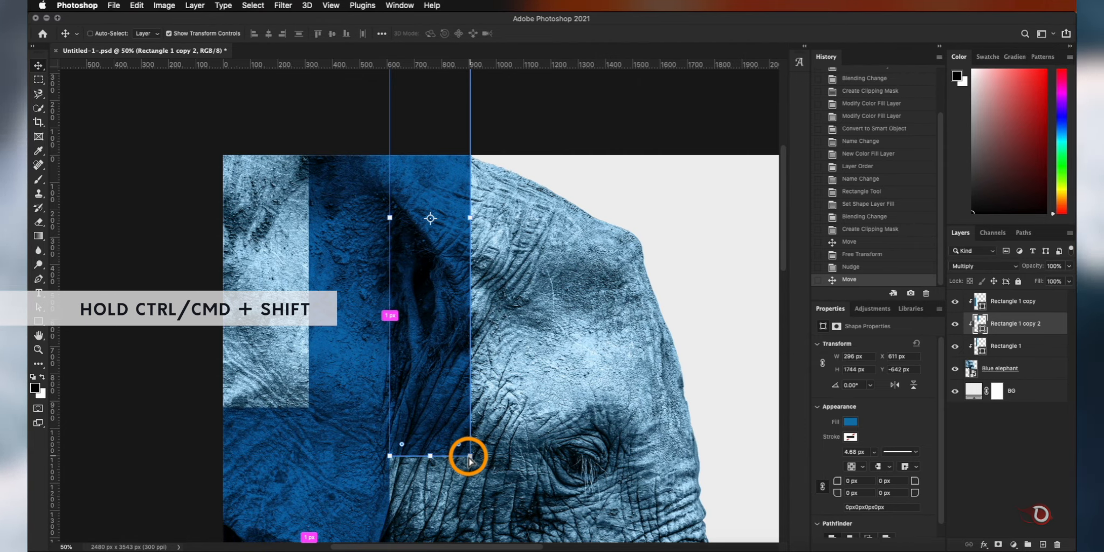
drag(469, 456, 468, 391)
key(Return)
key(Right)
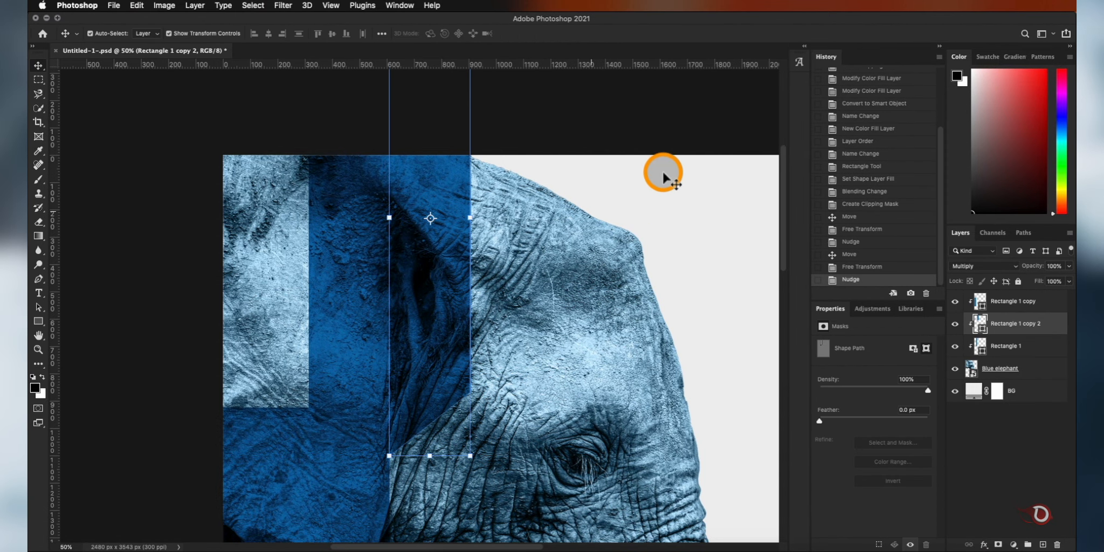
click(662, 174)
scroll(434, 349, down, 1)
Step: Change the fill of the Rectangle 1 copy 2 stripe to a bright orange-red
click(434, 349)
click(427, 267)
click(427, 266)
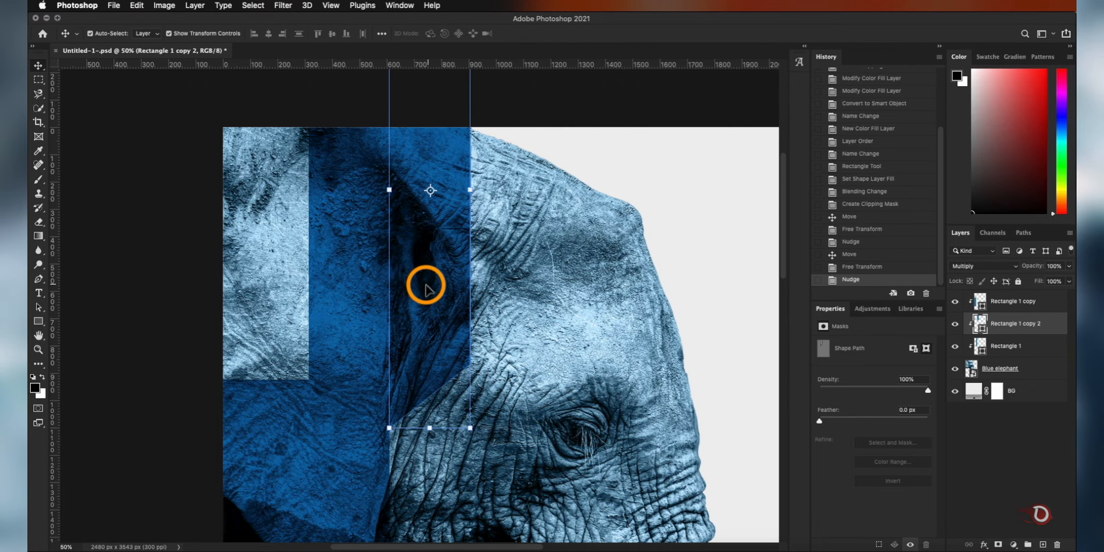
click(426, 286)
scroll(426, 285, up, 1)
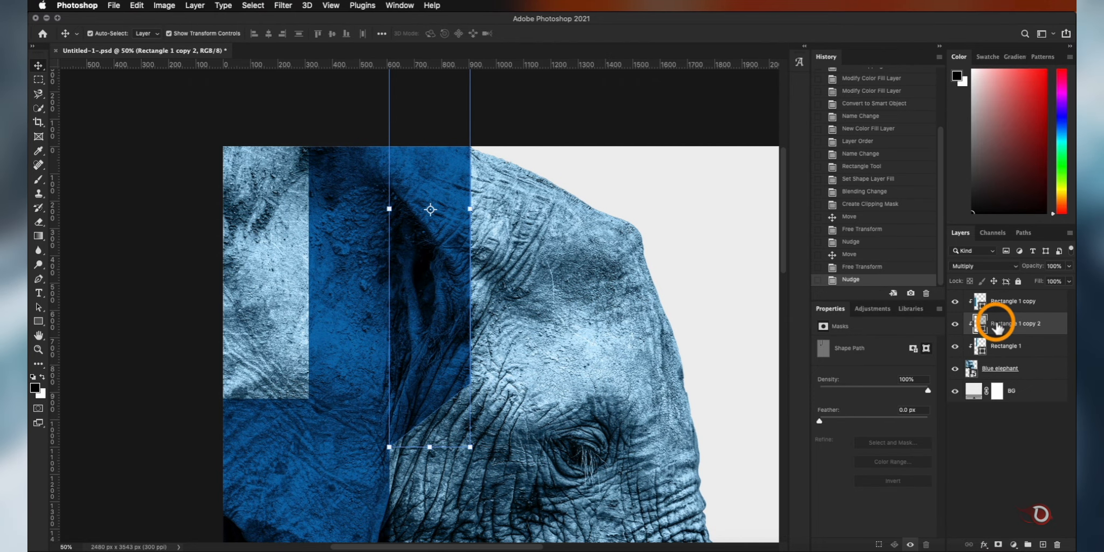
click(979, 323)
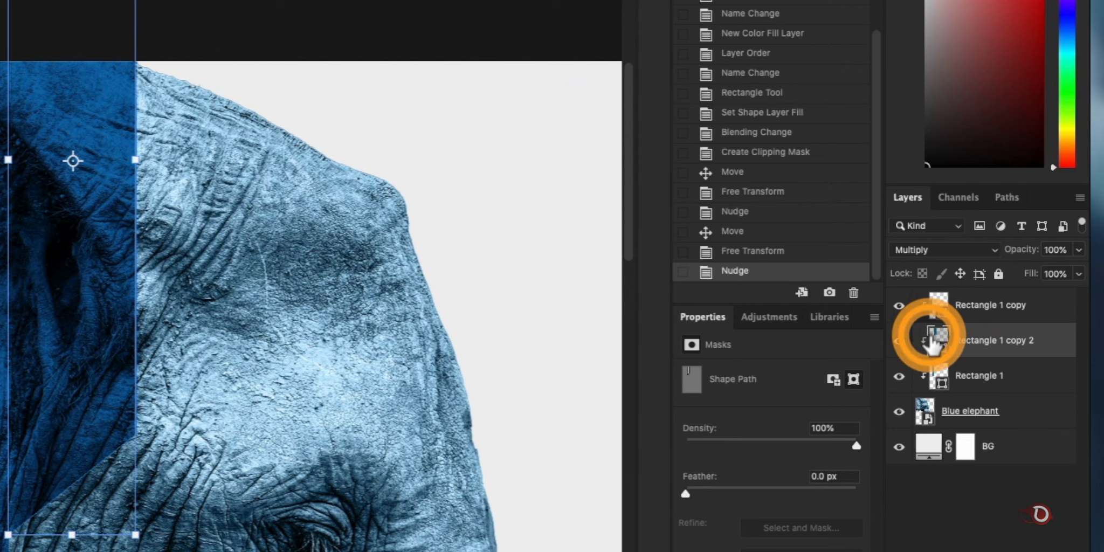
double_click(931, 337)
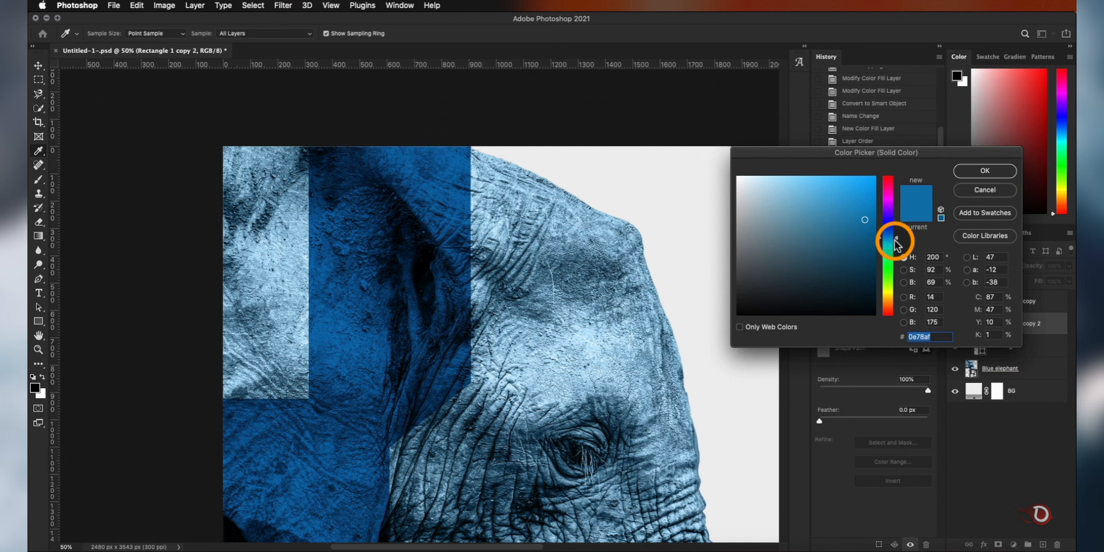
drag(793, 205, 795, 315)
drag(865, 220, 866, 180)
click(985, 171)
Step: Move the orange stripe down, stretch its height to about 140%, and slant its upper edge downward to the right
mouse_move(429, 72)
mouse_down()
mouse_move(439, 313)
mouse_move(430, 67)
mouse_up()
scroll(437, 269, down, 3)
drag(441, 294, 445, 489)
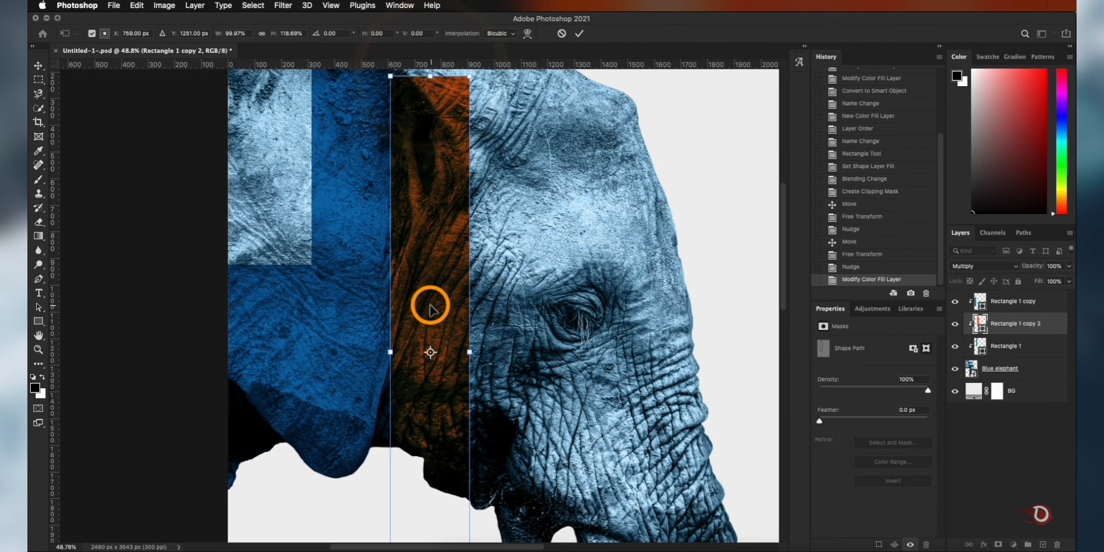
scroll(431, 306, up, 4)
drag(430, 177, 462, 192)
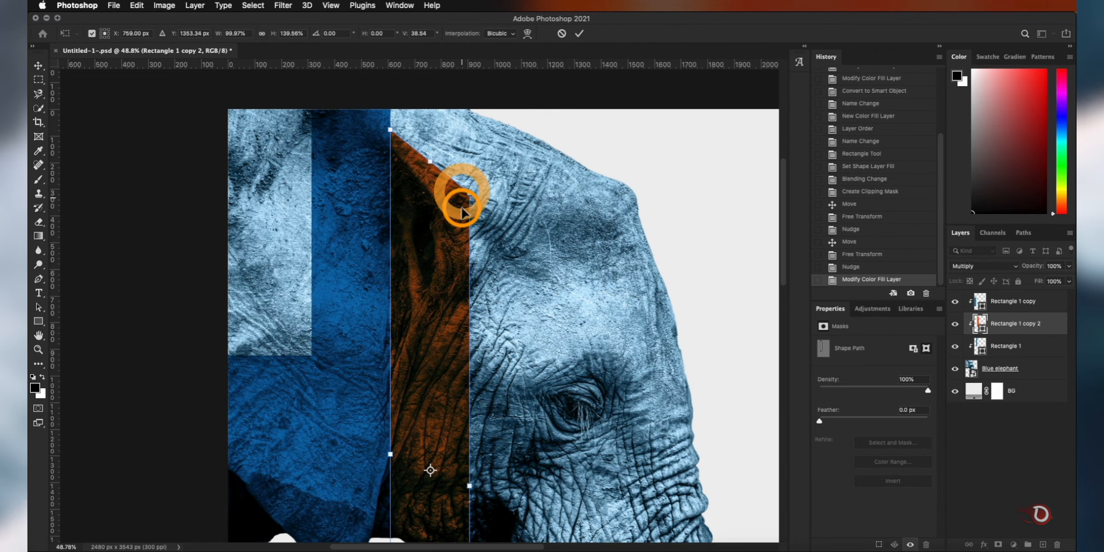
key(Return)
Step: Shorten the orange stripe by raising its lower edge
scroll(532, 392, down, 5)
drag(430, 505, 430, 375)
scroll(547, 185, up, 4)
key(super+z)
scroll(547, 185, down, 4)
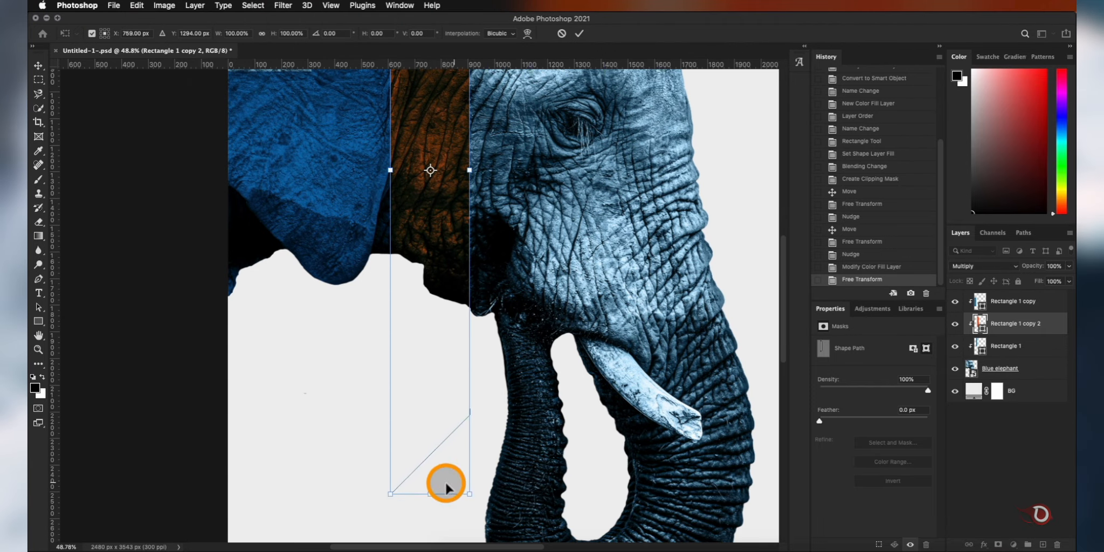
drag(446, 488, 446, 372)
scroll(436, 350, up, 4)
key(Return)
Step: Fine-tune the orange hue of the slanted ear stripe's fill
key(super+minus)
key(super+minus)
double_click(980, 323)
click(894, 305)
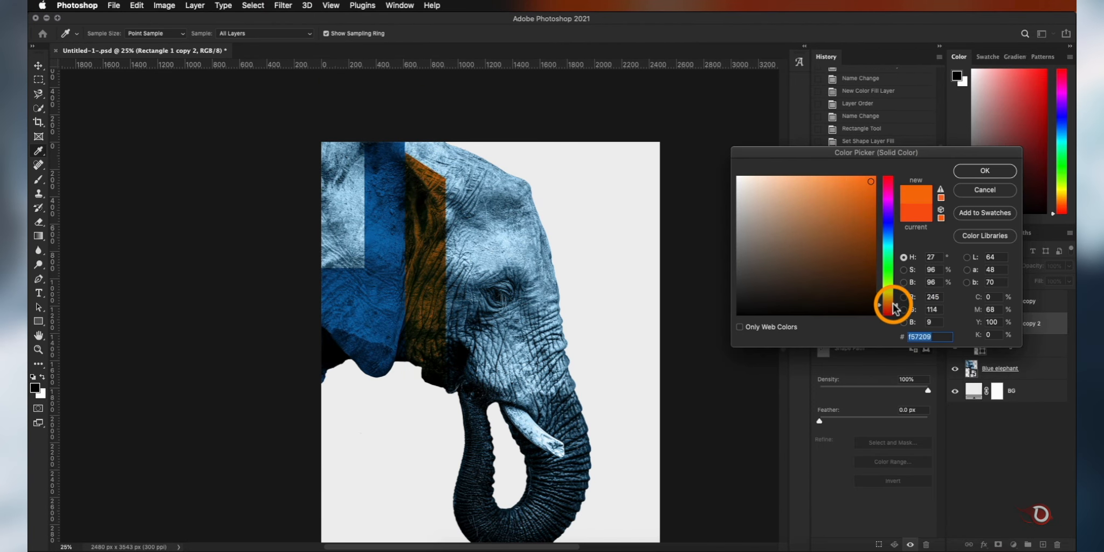
click(851, 181)
click(892, 312)
click(860, 182)
click(893, 308)
click(987, 168)
scroll(611, 266, up, 3)
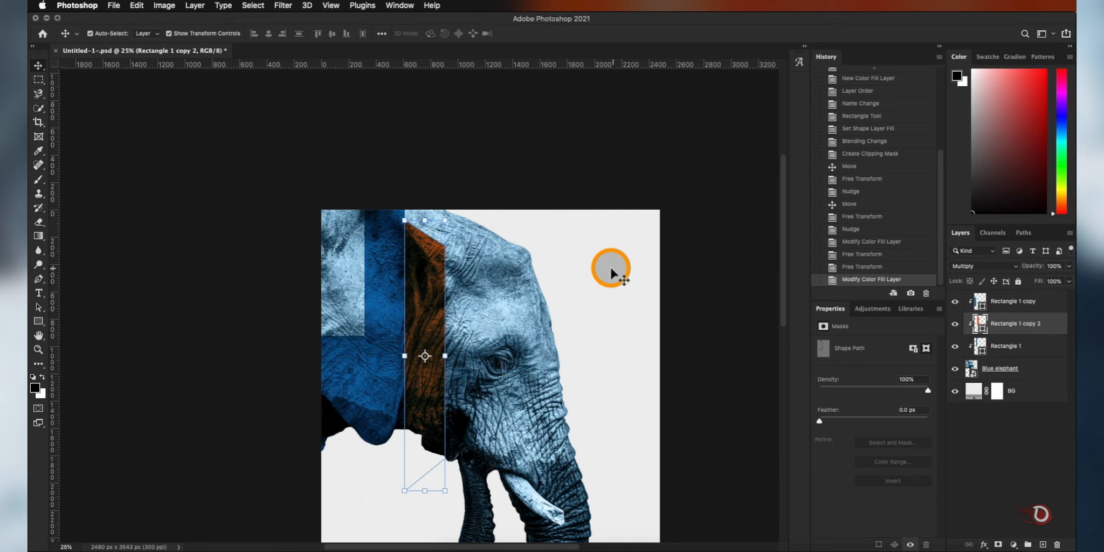
click(611, 266)
Step: Duplicate the lower-ear rectangle and resize the copy to a 315 × 315 px square directly above it at X 0, Y 609 px
click(323, 351)
alt+drag(351, 388, 350, 310)
drag(336, 512, 343, 300)
key(Return)
drag(345, 265, 346, 300)
Step: Fill the square with bright orange-red and set its blend mode to Normal
click(851, 421)
click(824, 424)
click(977, 265)
click(974, 234)
click(851, 422)
click(960, 387)
mouse_move(843, 183)
mouse_down()
mouse_move(750, 182)
mouse_move(859, 182)
mouse_up()
click(968, 172)
click(742, 285)
scroll(629, 375, down, 3)
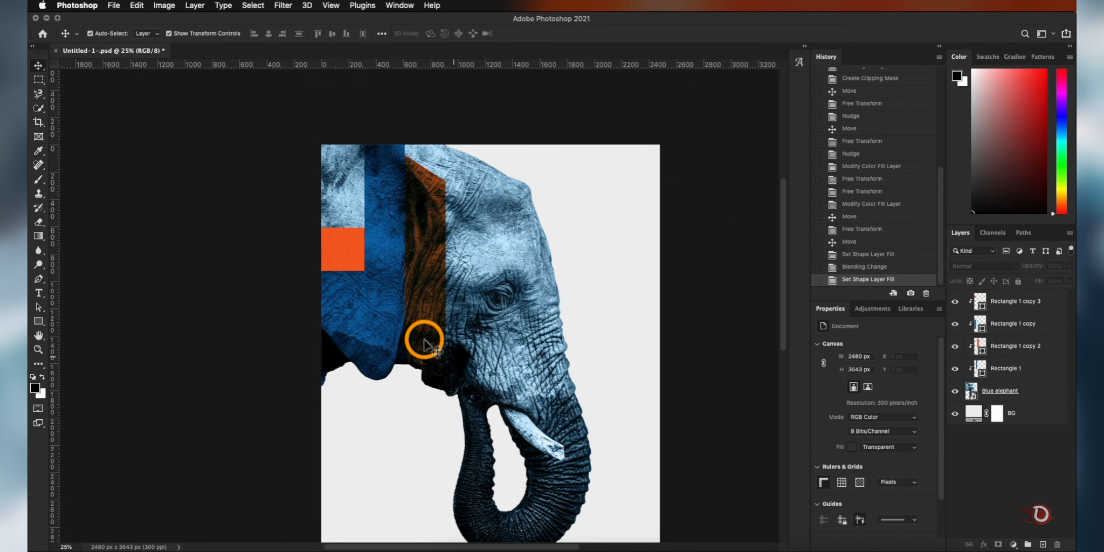
scroll(356, 324, up, 1)
Step: Rename the four shape layers from top to bottom as Square, Lower ears, Ear and Ear 2
double_click(1007, 300)
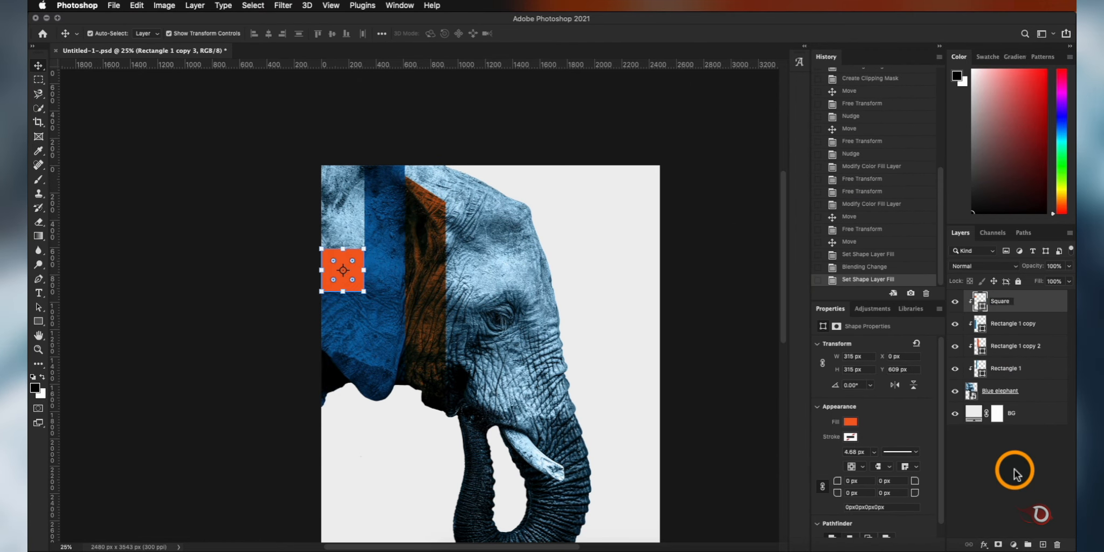
text(Square)
click(1013, 325)
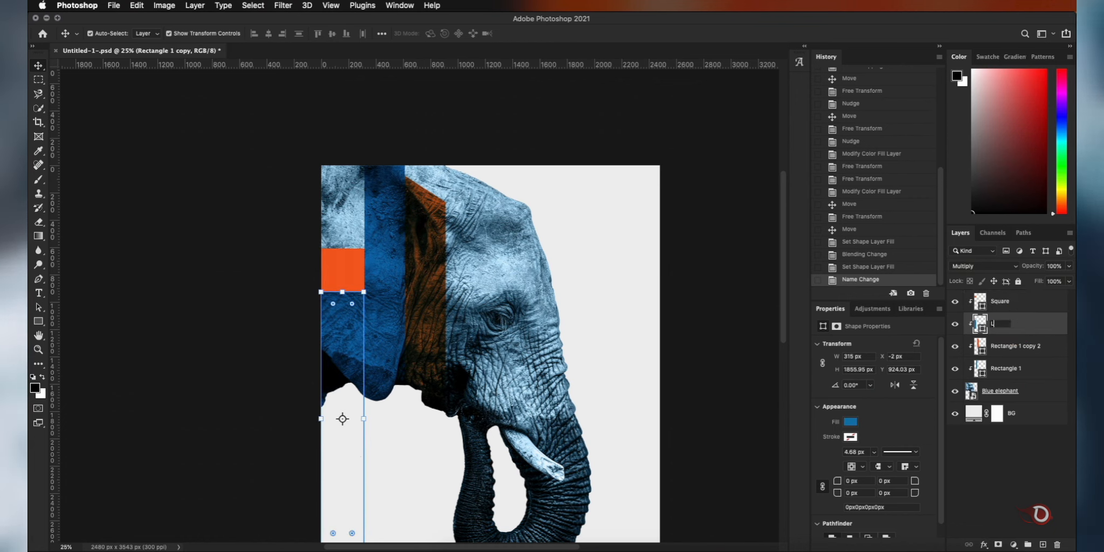
click(1029, 347)
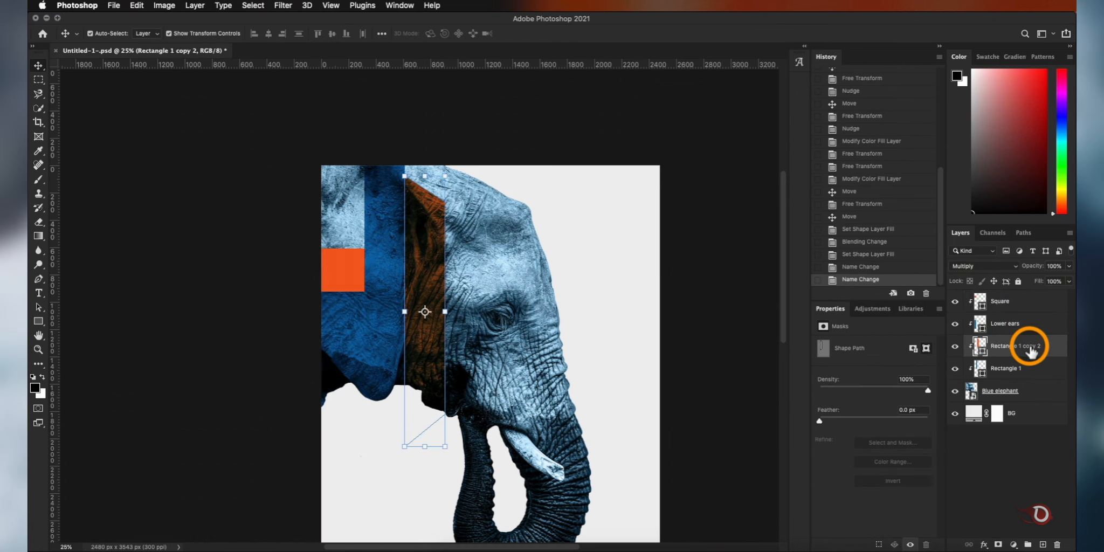
text(Ea)
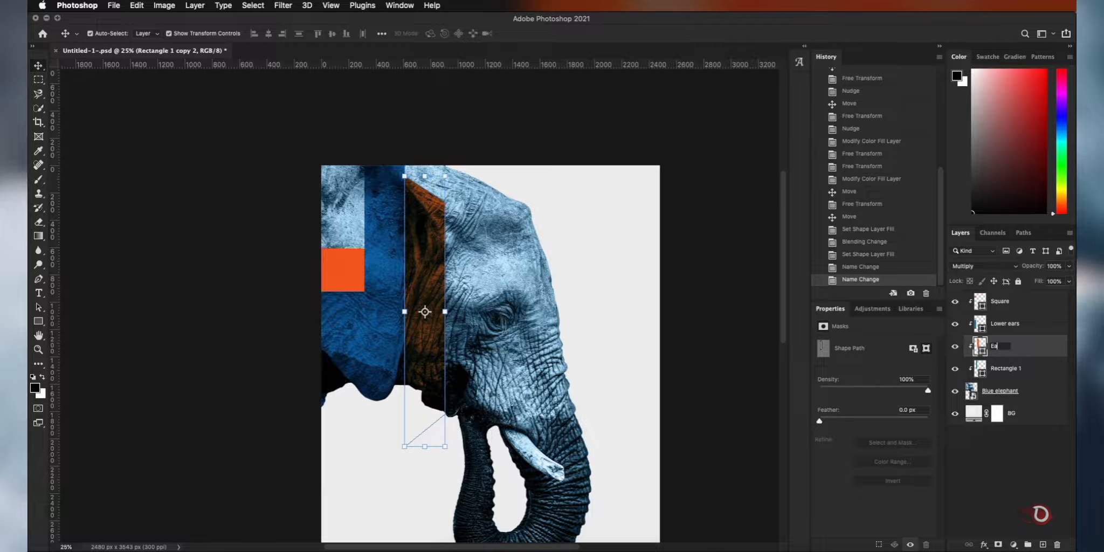
text(r)
click(1012, 371)
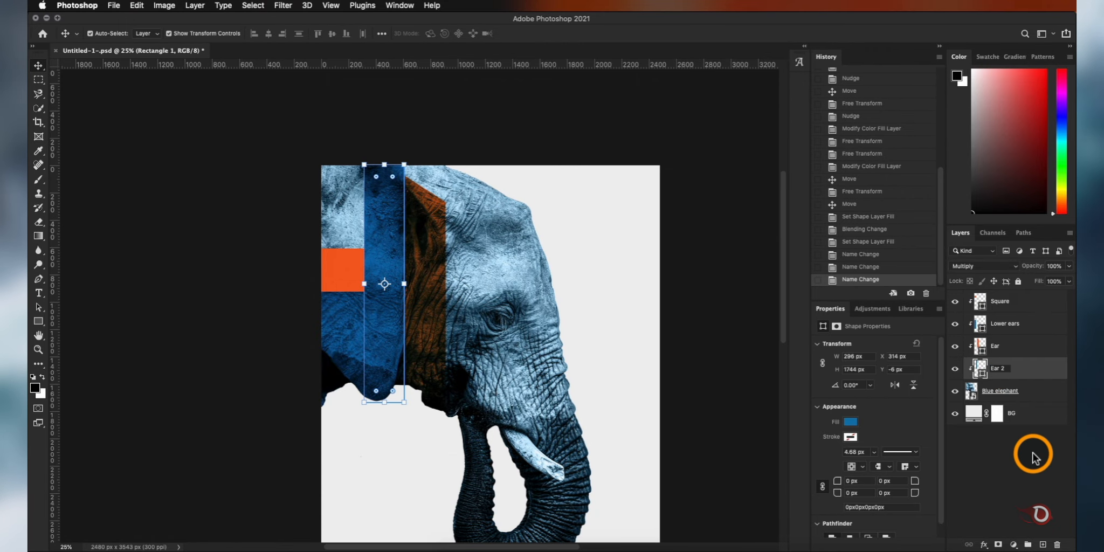
key(Return)
Step: Duplicate the orange Ear stripe beside the original and flip the copy vertically
key(super+plus)
drag(542, 439, 469, 433)
alt+drag(368, 240, 518, 253)
shift+drag(547, 130, 647, 350)
drag(465, 320, 490, 308)
right_click(504, 394)
click(569, 542)
Step: Resize the flipped Ear copy to 125.17% width and 53.75% height, covering the jaw and inner trunk next to the Ear stripe
shift+drag(701, 275, 573, 451)
drag(541, 343, 404, 537)
scroll(416, 492, down, 5)
shift+drag(409, 488, 422, 318)
scroll(429, 339, up, 1)
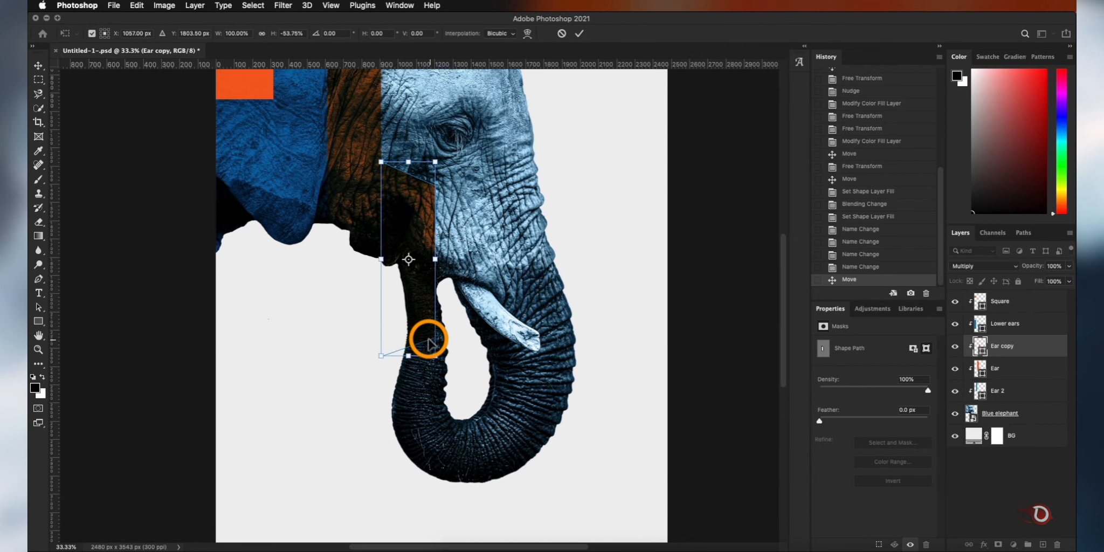
scroll(429, 339, up, 1)
drag(414, 236, 414, 234)
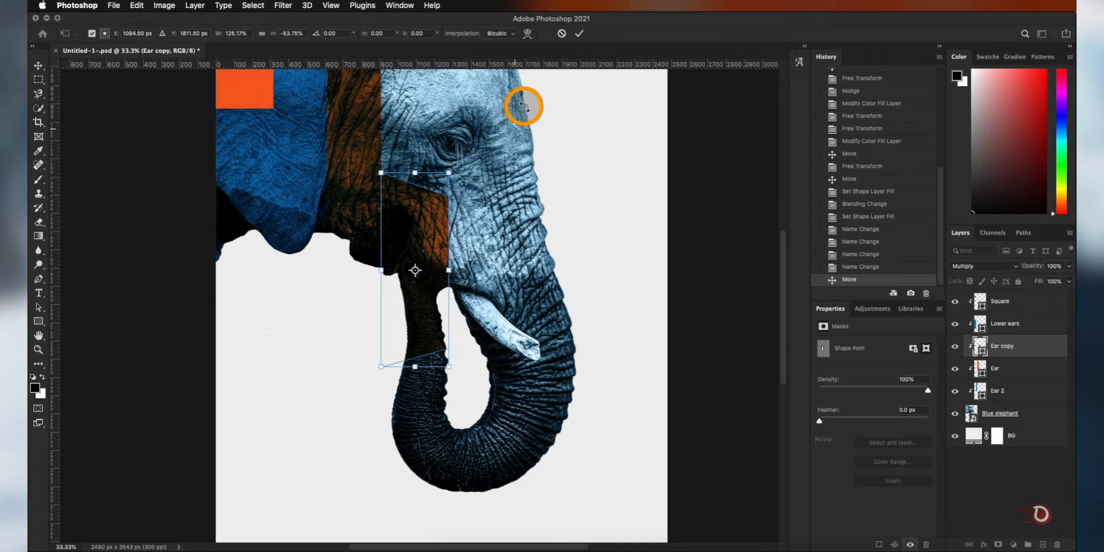
click(579, 34)
click(456, 300)
Step: Duplicate the jaw shape over the tusk and rotate the copy about -27° to follow the trunk
scroll(461, 296, up, 1)
scroll(416, 245, up, 4)
scroll(416, 247, down, 2)
click(434, 323)
drag(491, 357, 521, 359)
drag(540, 291, 491, 286)
drag(497, 368, 484, 380)
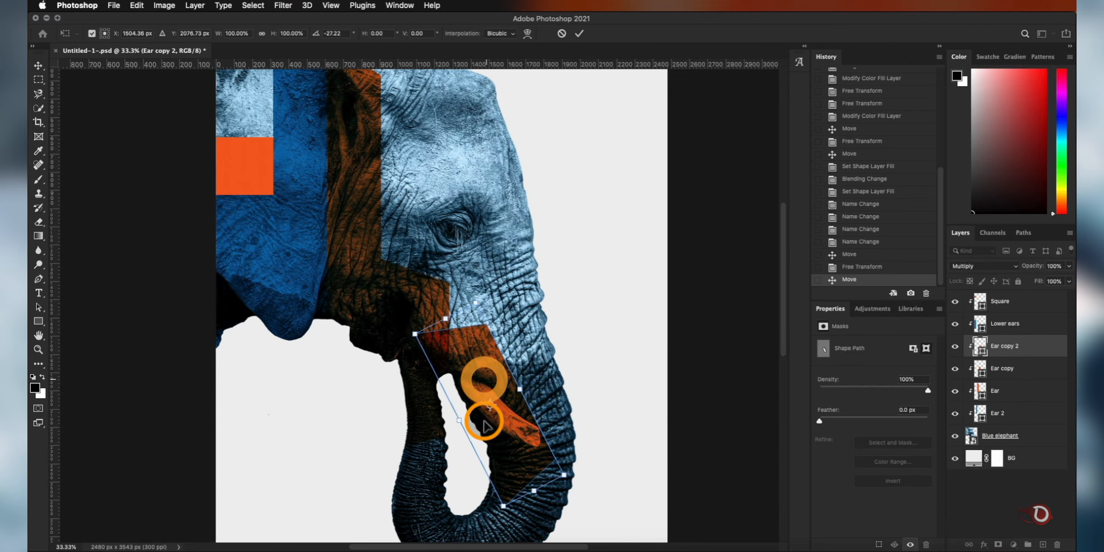
Step: Rename the Ear copy 2 layer as Tusk and add a layer mask to it
double_click(1004, 345)
text(TYusk)
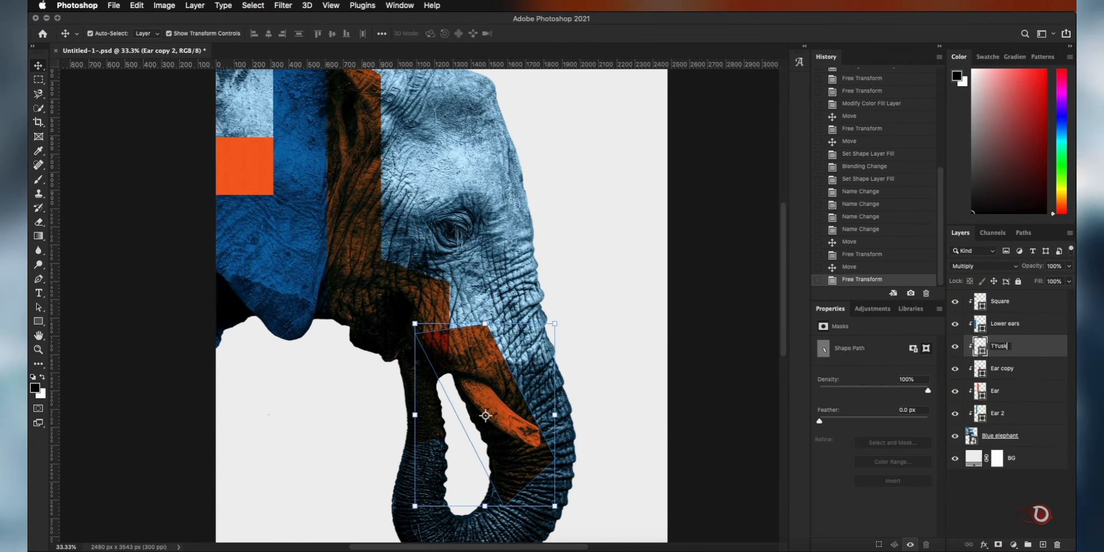
key(Left)
key(Left)
key(Left)
key(BackSpace)
click(998, 544)
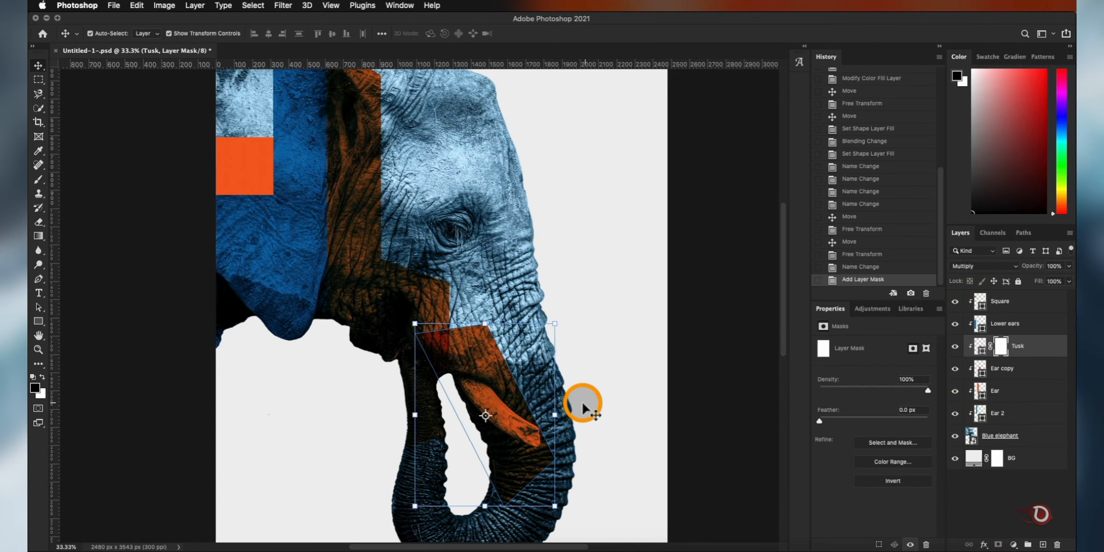
Step: Paint black on the Tusk layer mask with a small brush to remove the orange around the tusk's tip
key(super+=)
drag(605, 417, 443, 185)
click(37, 179)
right_click(428, 236)
key(Return)
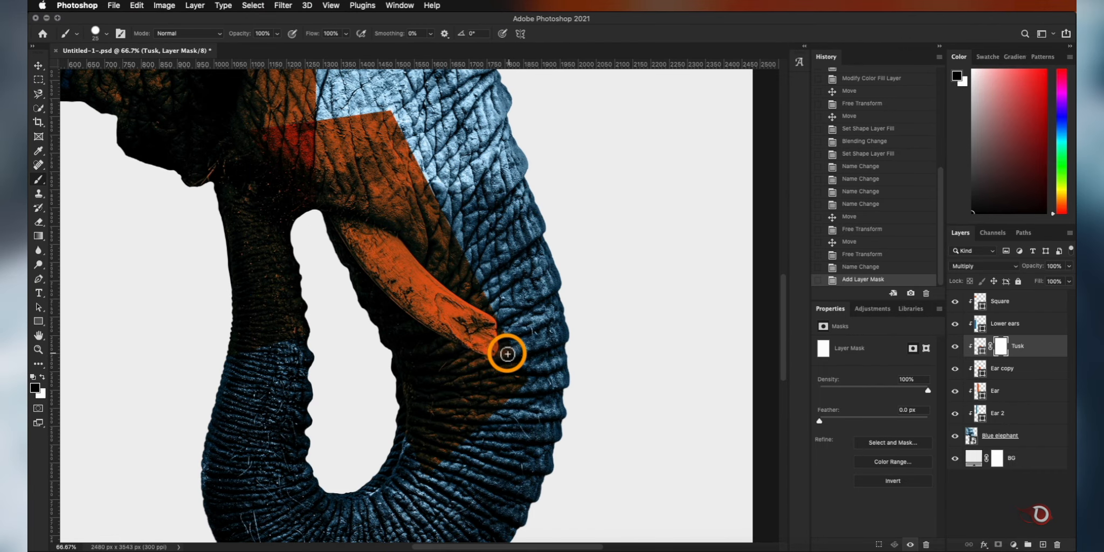
mouse_move(506, 412)
mouse_down()
mouse_move(459, 423)
mouse_move(431, 392)
mouse_move(447, 369)
mouse_move(477, 371)
mouse_up()
key(super+=)
key(super+=)
key(super+=)
drag(559, 384, 381, 156)
key(bracketleft)
key(bracketleft)
key(bracketleft)
key(bracketleft)
mouse_move(615, 202)
mouse_down()
mouse_move(624, 250)
mouse_move(598, 294)
mouse_up()
key(bracketleft)
key(bracketleft)
key(bracketleft)
key(bracketleft)
key(bracketleft)
Step: Mask out the orange spilling onto the trunk skin along the tusk's lower edge, adjusting the brush size to the contour
drag(417, 263, 480, 290)
drag(483, 212, 763, 407)
key(bracketright)
key(bracketright)
key(bracketright)
key(bracketright)
key(bracketright)
mouse_move(566, 425)
mouse_down()
mouse_move(495, 402)
mouse_move(232, 175)
mouse_up()
drag(385, 200, 461, 263)
key(x)
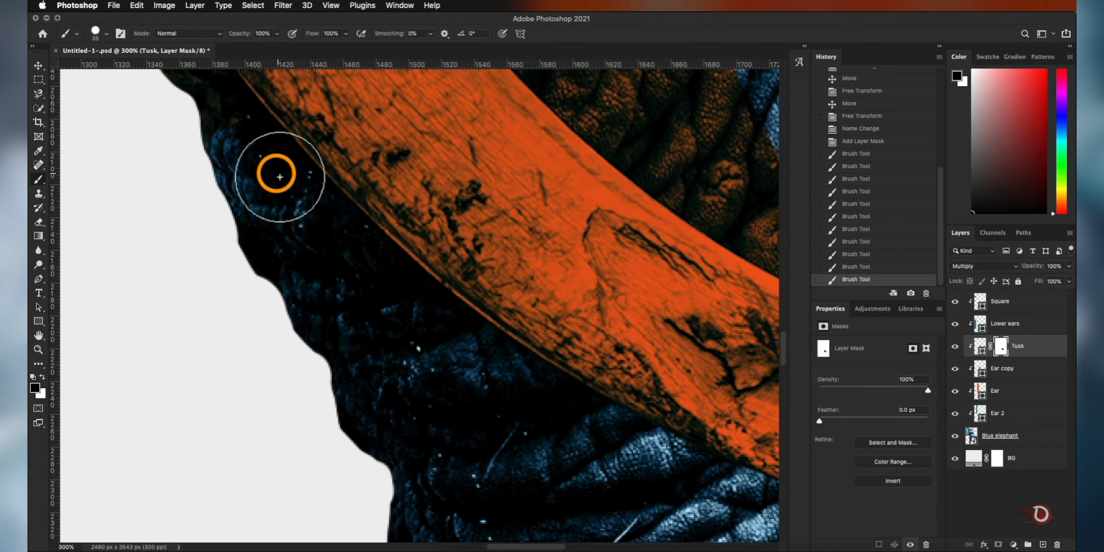
drag(278, 186, 378, 350)
click(311, 224)
click(335, 311)
mouse_move(501, 379)
mouse_down()
mouse_move(466, 384)
mouse_move(442, 485)
mouse_up()
key(super+minus)
key(super+minus)
mouse_move(299, 255)
mouse_down()
mouse_move(424, 157)
mouse_move(311, 274)
mouse_move(424, 243)
mouse_move(547, 377)
mouse_up()
Step: Mask out the orange along the tusk's upper edge and touch up the contour with white where the mask cuts in
key(super+plus)
key(super+plus)
key(super+plus)
key(bracketright)
key(bracketright)
key(bracketright)
key(bracketright)
key(bracketright)
key(bracketright)
key(bracketleft)
key(bracketleft)
key(bracketleft)
key(bracketleft)
mouse_move(453, 237)
mouse_down()
mouse_move(592, 372)
mouse_move(294, 197)
mouse_up()
key(x)
click(303, 287)
key(x)
scroll(463, 269, up, 6)
scroll(464, 268, left, 6)
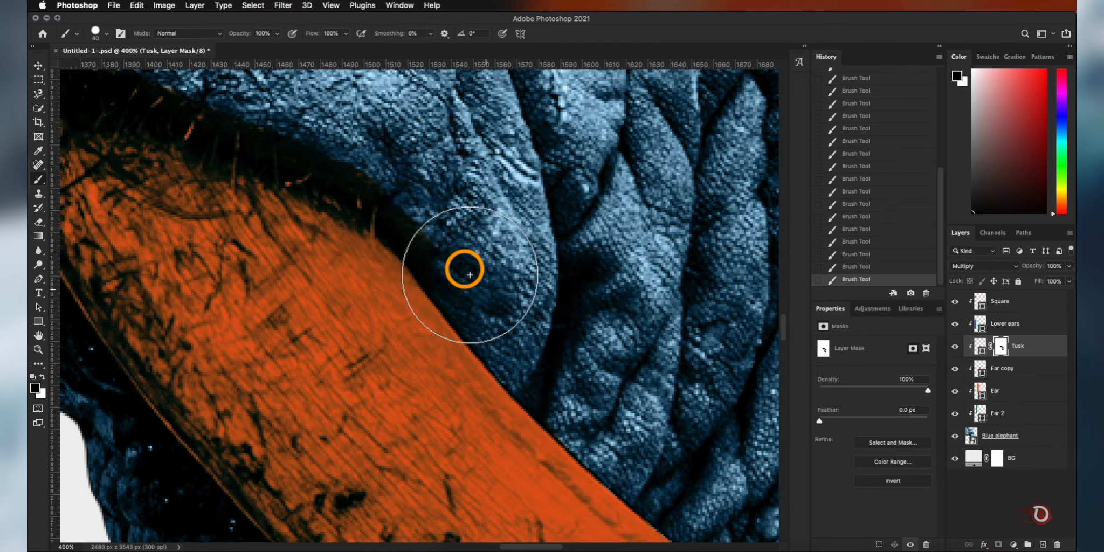
Step: Finish masking the orange around the tusk's base with a resized brush and deselect the layer
scroll(508, 296, up, 3)
scroll(509, 296, left, 4)
right_click(508, 297)
double_click(604, 320)
click(518, 267)
key(v)
key(super+0)
click(700, 406)
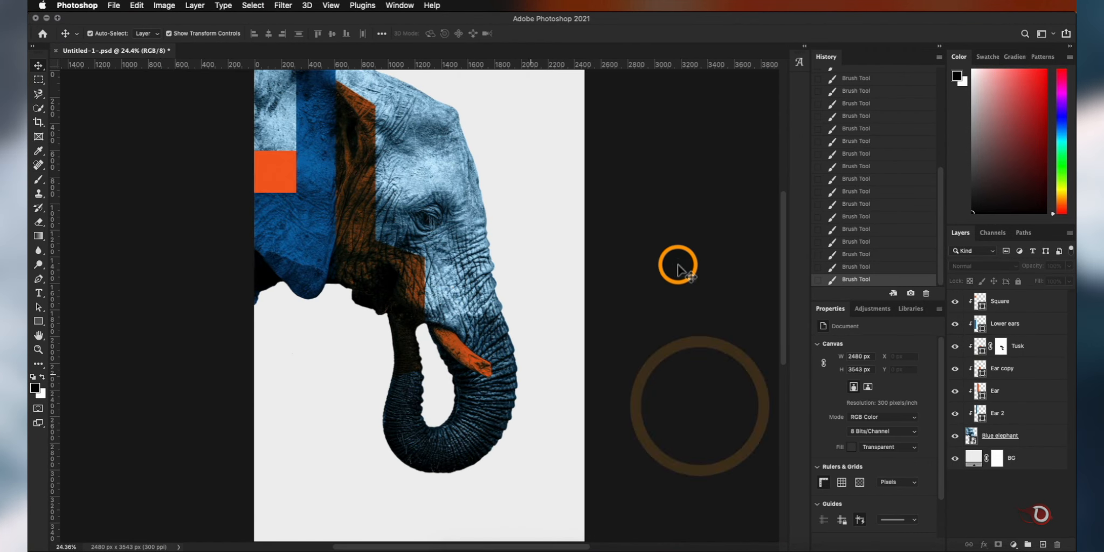
Step: Lower the upper-left corner of the blue Ear 2 stripe to give it a slanted top edge
key(super+plus)
key(super+plus)
key(super+plus)
key(super+minus)
scroll(436, 248, up, 3)
scroll(436, 247, up, 2)
click(271, 239)
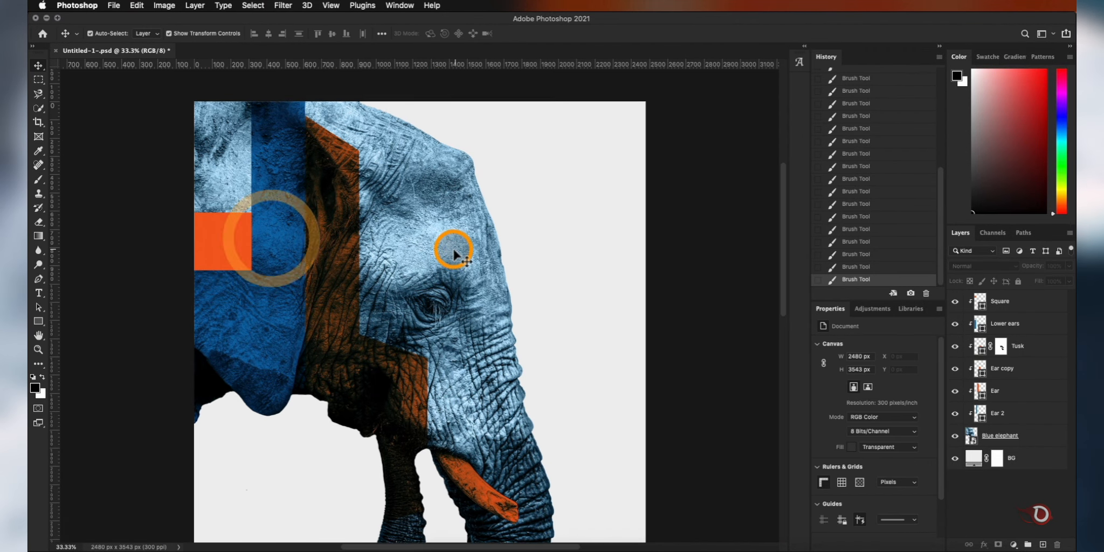
key(super+plus)
key(super+plus)
scroll(454, 249, up, 5)
scroll(454, 249, left, 6)
drag(425, 124, 426, 177)
scroll(436, 342, down, 6)
key(Return)
Step: Reshape the Lower ears block below the orange square, moving its lower end and slanting its bottom edge
click(367, 330)
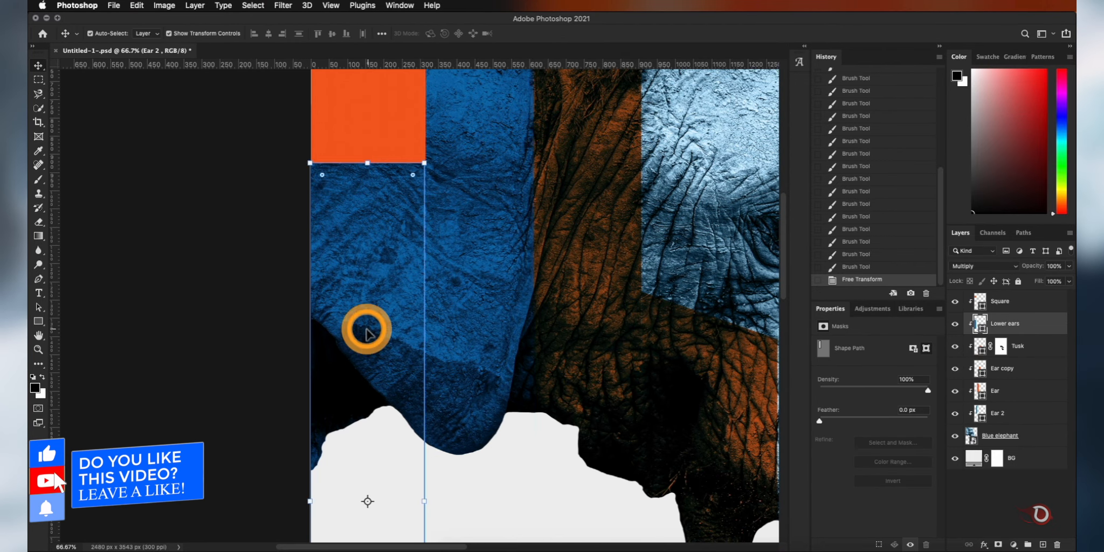
scroll(369, 331, down, 7)
scroll(367, 216, up, 5)
drag(368, 467, 386, 260)
scroll(387, 271, up, 5)
scroll(387, 272, down, 3)
drag(310, 351, 307, 402)
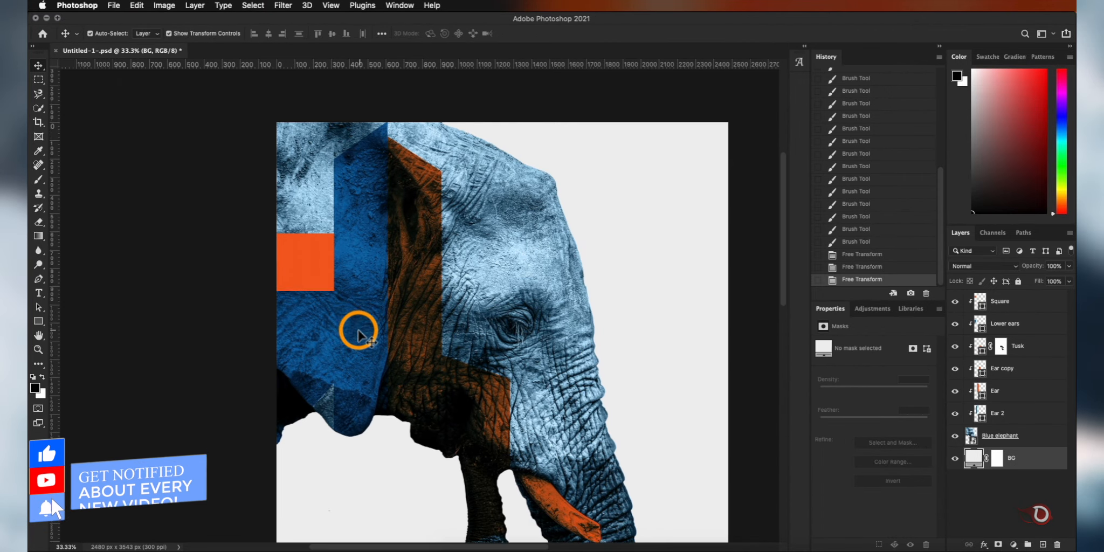
Step: Duplicate the blue Ear 2 stripe beside the orange stripe and transform the copy to cover the forehead above the eye
scroll(480, 190, up, 2)
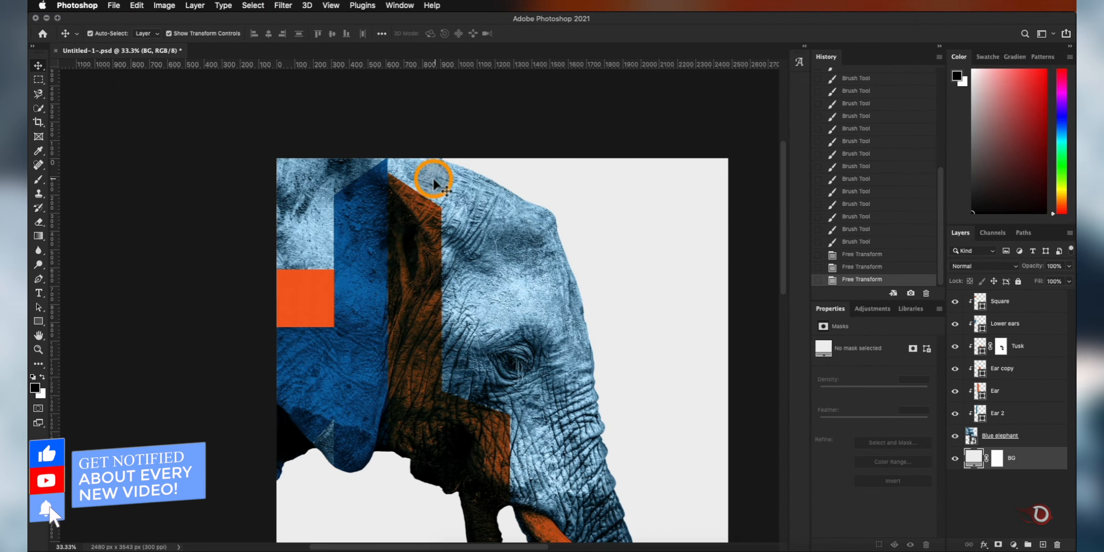
scroll(434, 178, down, 1)
drag(365, 268, 474, 123)
key(ctrl+t)
drag(496, 157, 509, 155)
scroll(502, 149, up, 3)
drag(476, 96, 476, 213)
scroll(476, 213, down, 3)
drag(441, 333, 441, 330)
click(579, 33)
key(Left)
click(541, 166)
Step: Duplicate the blue forehead stripe, rotate the copy 90° and place it across the lower curve of the trunk
scroll(530, 291, down, 5)
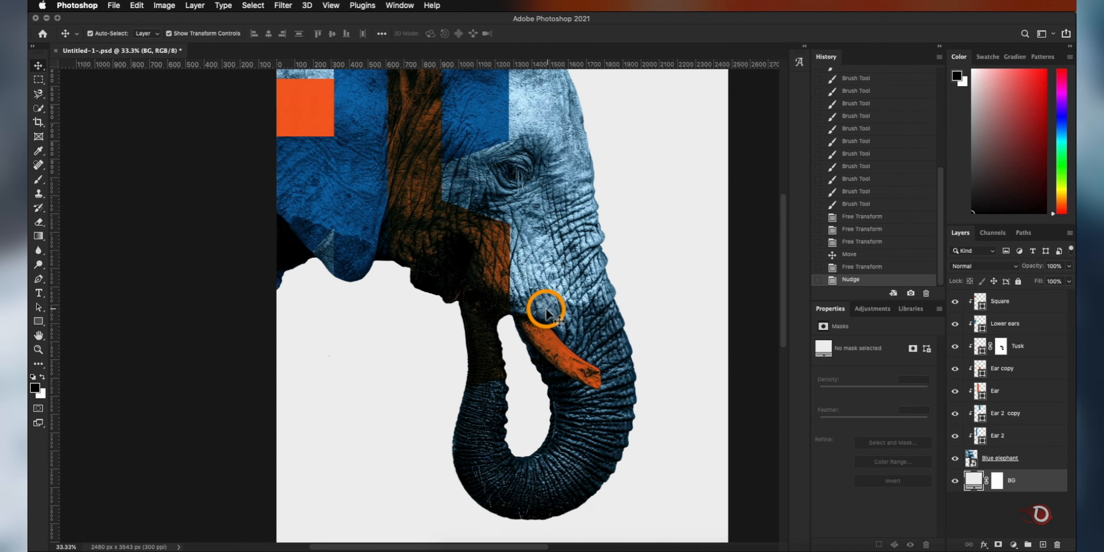
drag(502, 491, 503, 492)
scroll(503, 492, down, 3)
drag(447, 502, 626, 451)
drag(525, 404, 572, 431)
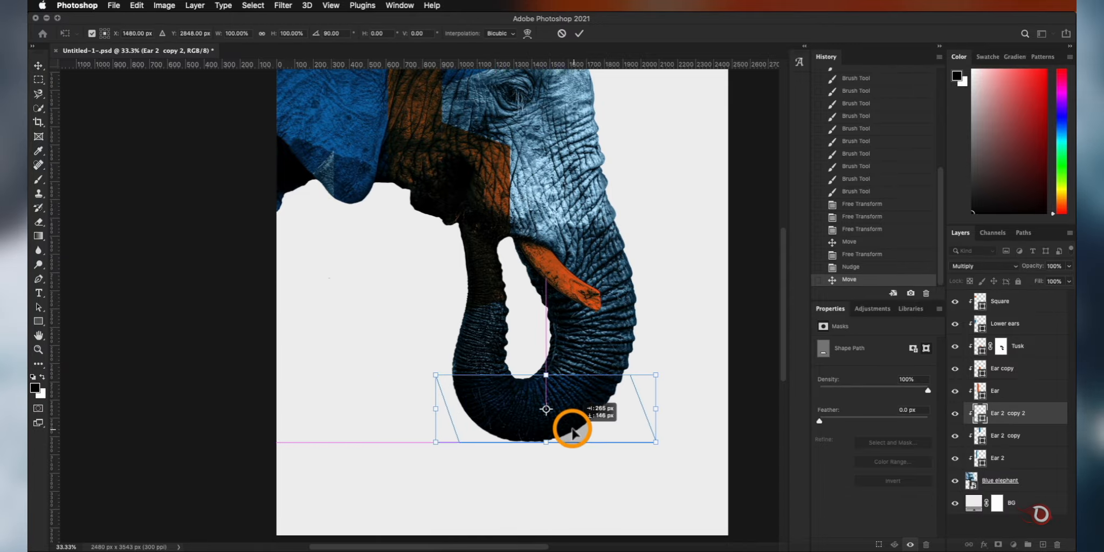
key(Return)
Step: Pick a different fill color for the rotated shape on the lower trunk
double_click(979, 413)
click(788, 185)
drag(788, 185, 868, 192)
click(983, 172)
Step: Rename the lower trunk shape layer as Trunk and the forehead stripe layer as Head
double_click(1016, 414)
text(Trunk)
key(Return)
click(586, 296)
click(679, 324)
click(1001, 434)
scroll(638, 269, up, 6)
double_click(1002, 436)
text(Head)
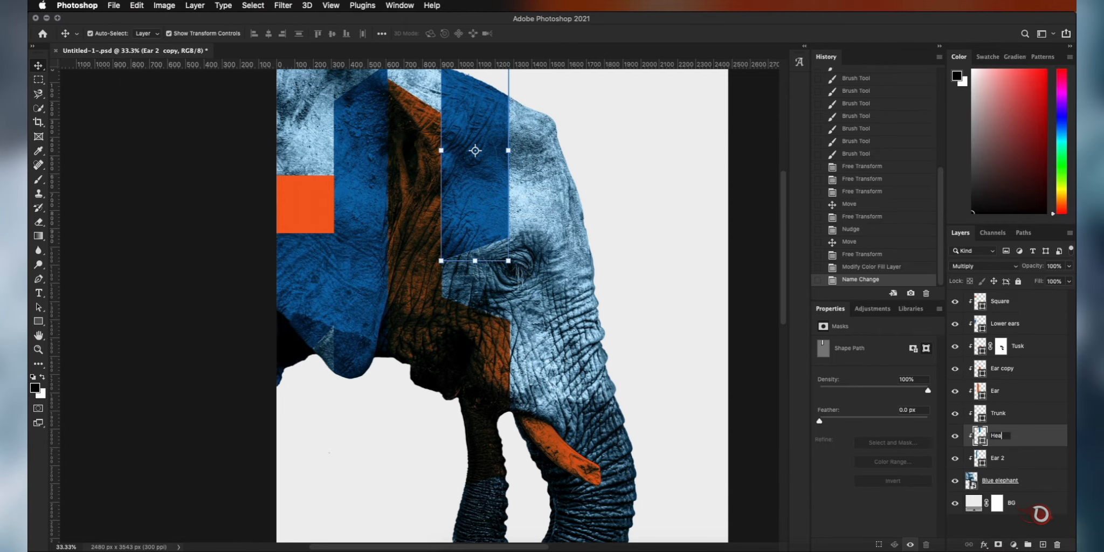
key(Return)
Step: Reshape the top of the orange Ear stripe so it fills its full width up to the canvas edge
scroll(651, 351, up, 3)
click(422, 222)
scroll(435, 192, up, 2)
drag(441, 186, 414, 163)
key(Return)
click(579, 34)
click(561, 197)
scroll(515, 323, down, 8)
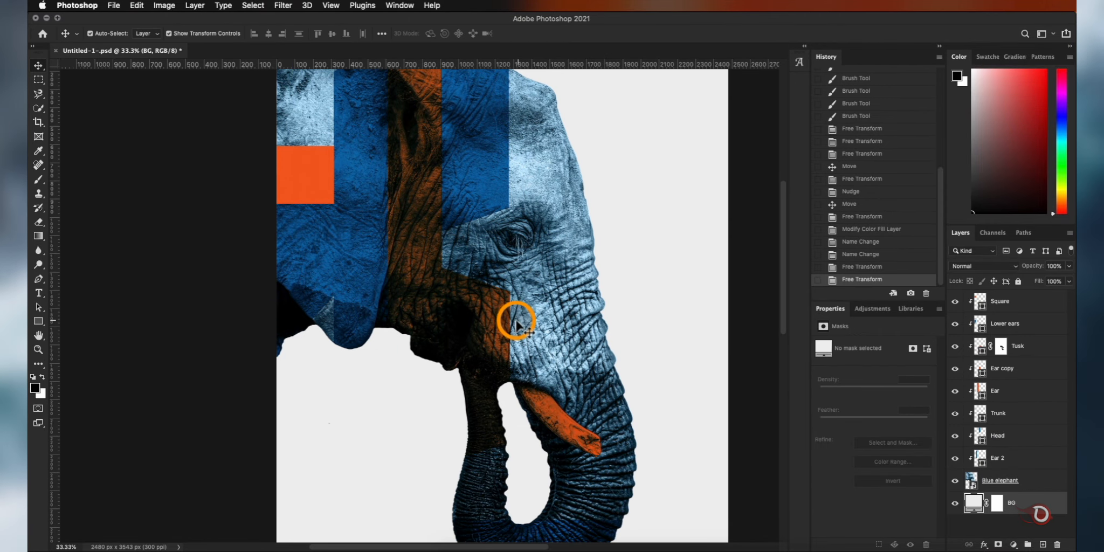
Step: Place the blue and gold marble image satheeshsankaran-ai-generated-8659541.jpg above the Square layer
scroll(517, 324, up, 1)
scroll(516, 322, up, 4)
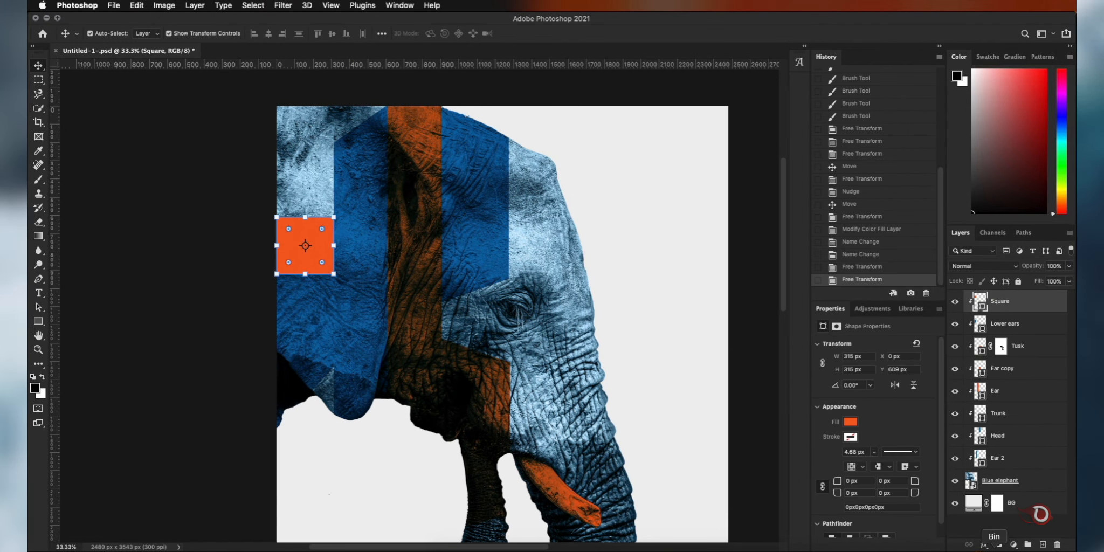
click(963, 550)
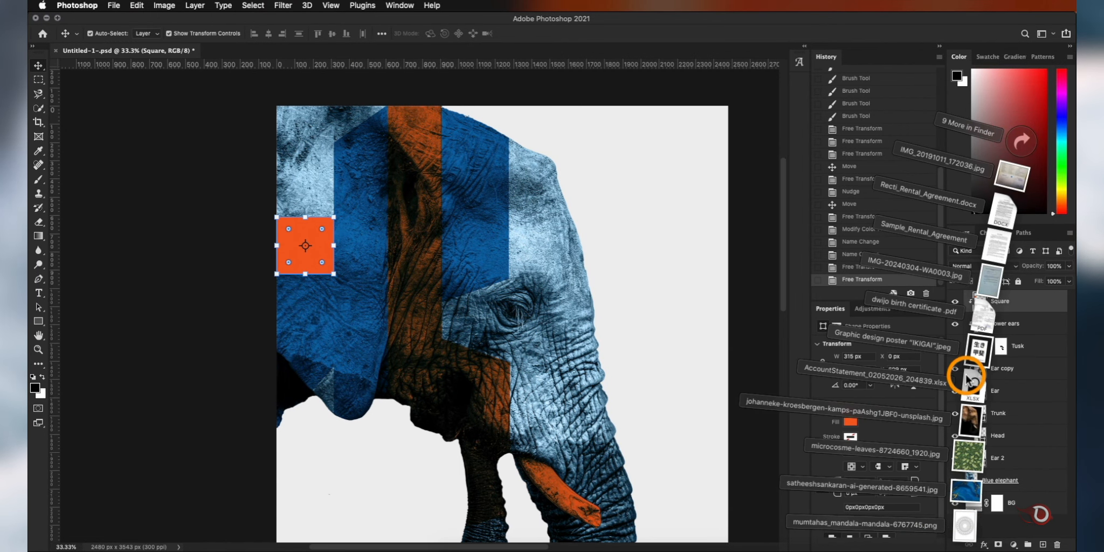
drag(963, 494, 500, 273)
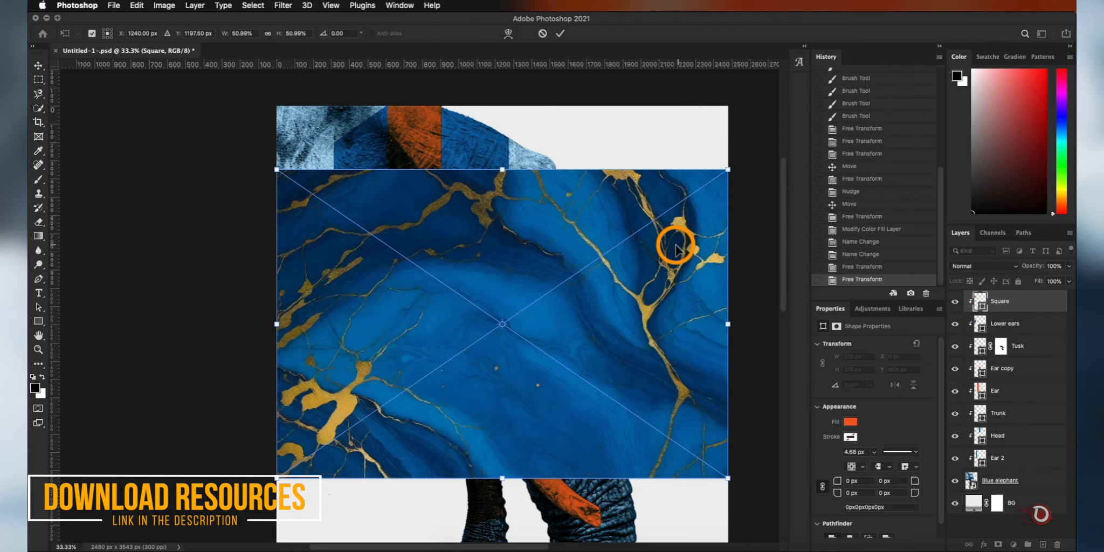
Step: Scale the marble image to 15.28%, rotate it 90° and position it directly above the orange square
drag(734, 161, 581, 440)
scroll(609, 426, down, 3)
drag(656, 498, 536, 343)
scroll(584, 302, up, 3)
drag(522, 390, 305, 214)
click(1009, 299)
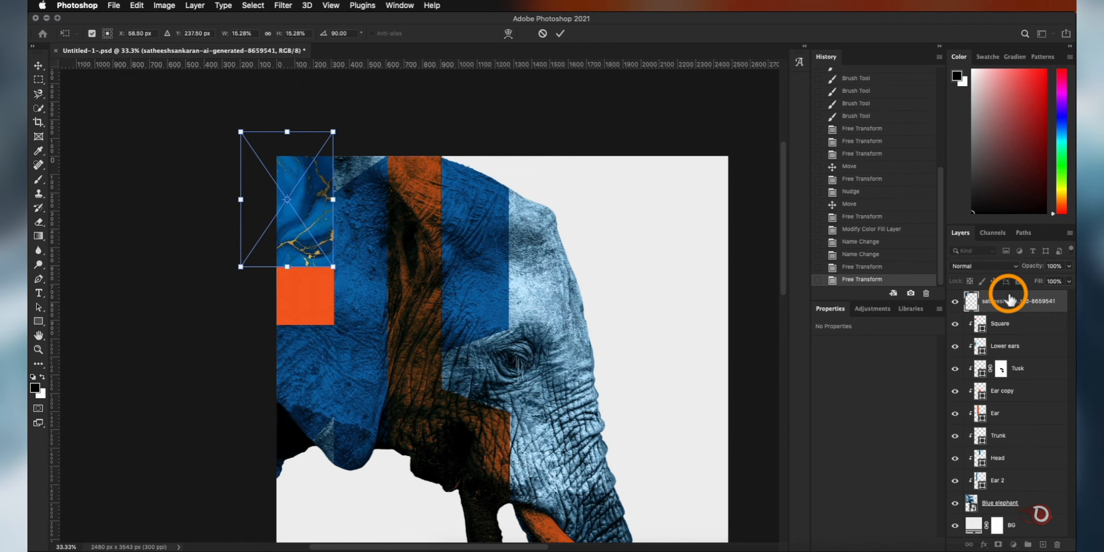
Step: Clip the marble texture to the elephant, set its blend mode to Multiply and its opacity to 95%
alt+click(977, 322)
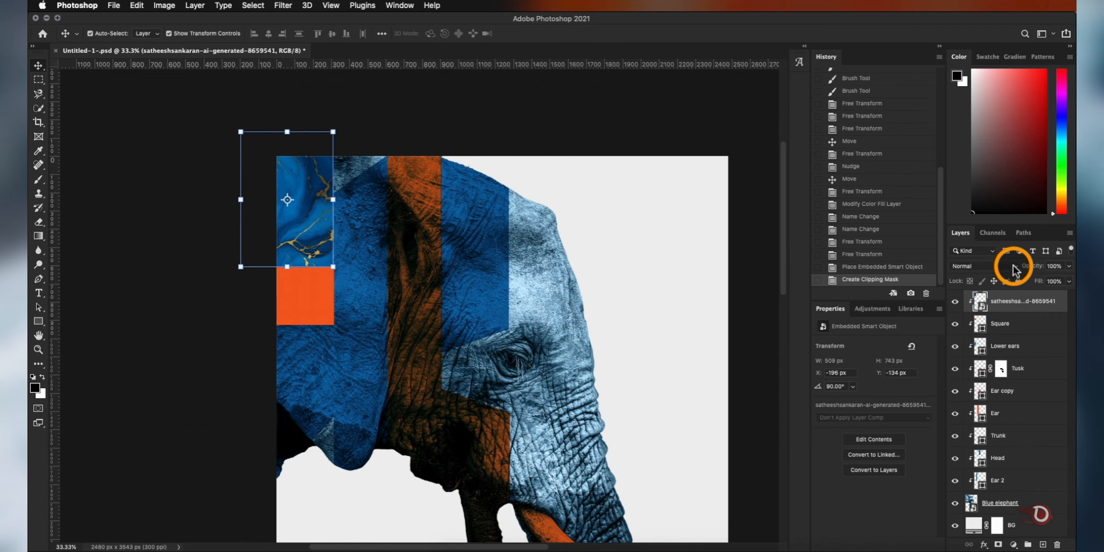
click(1013, 268)
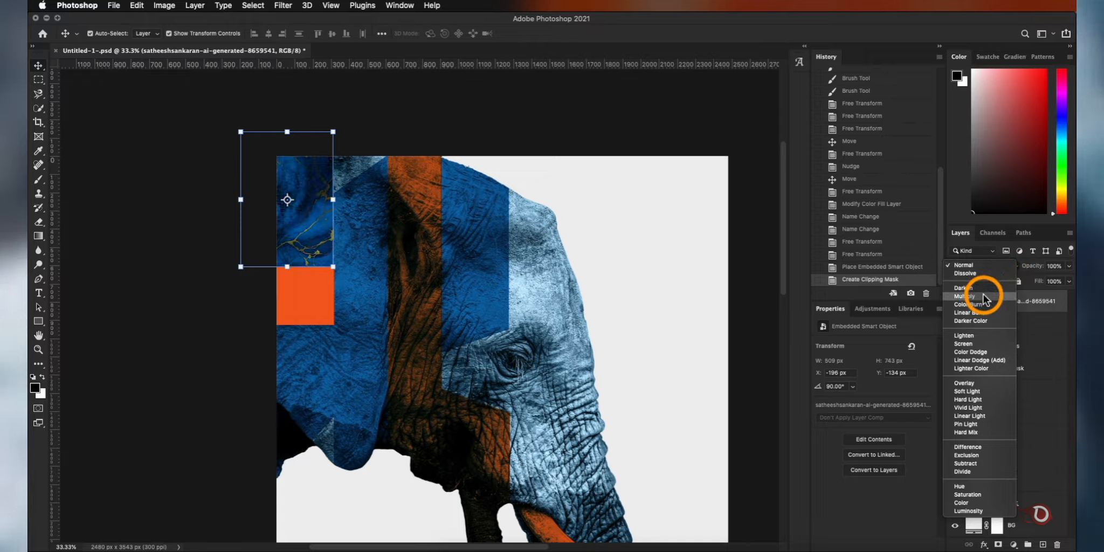
click(981, 296)
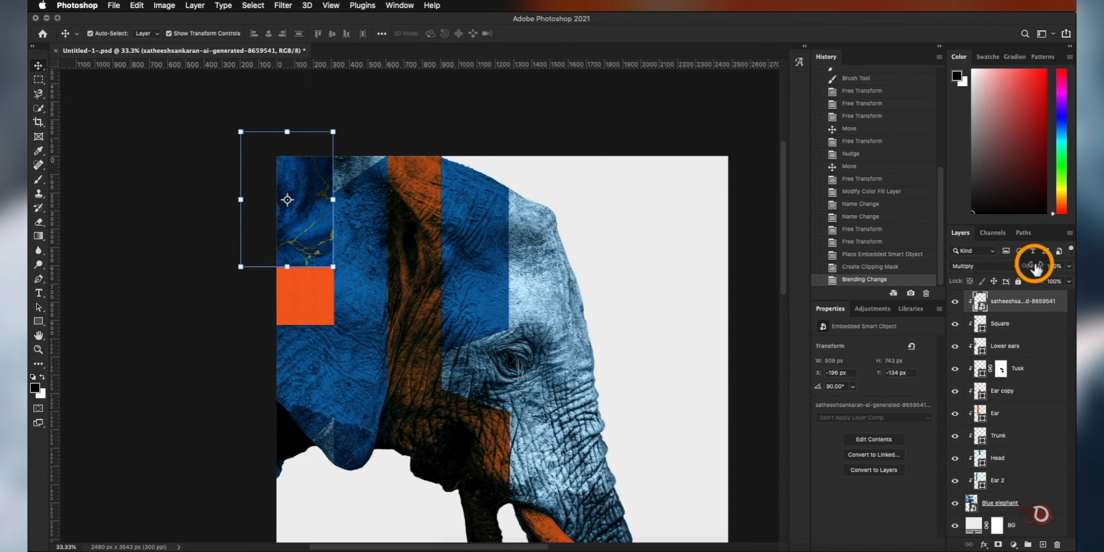
drag(1030, 271, 1029, 273)
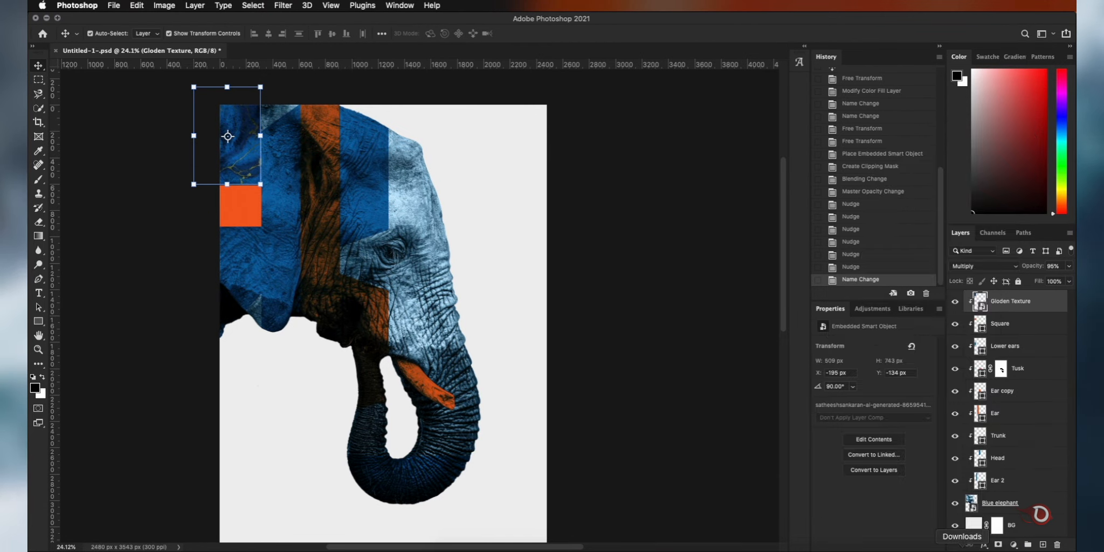
Step: Place microcosme-leaves-8724660_1920.jpg, scale it to 16.77% and position it over the front of the head beside the blue stripe
click(961, 548)
drag(971, 458, 535, 247)
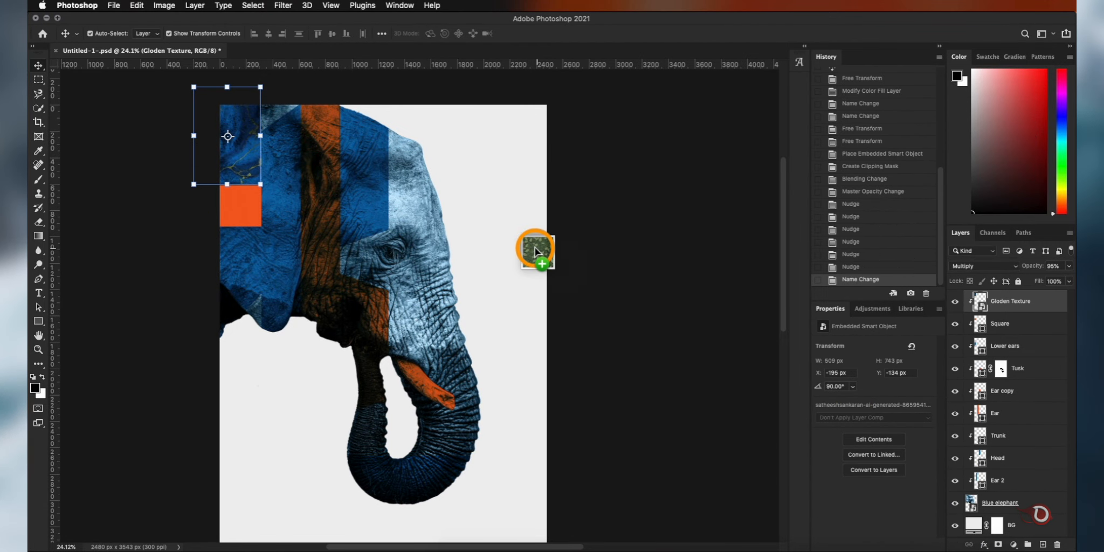
drag(452, 255, 452, 253)
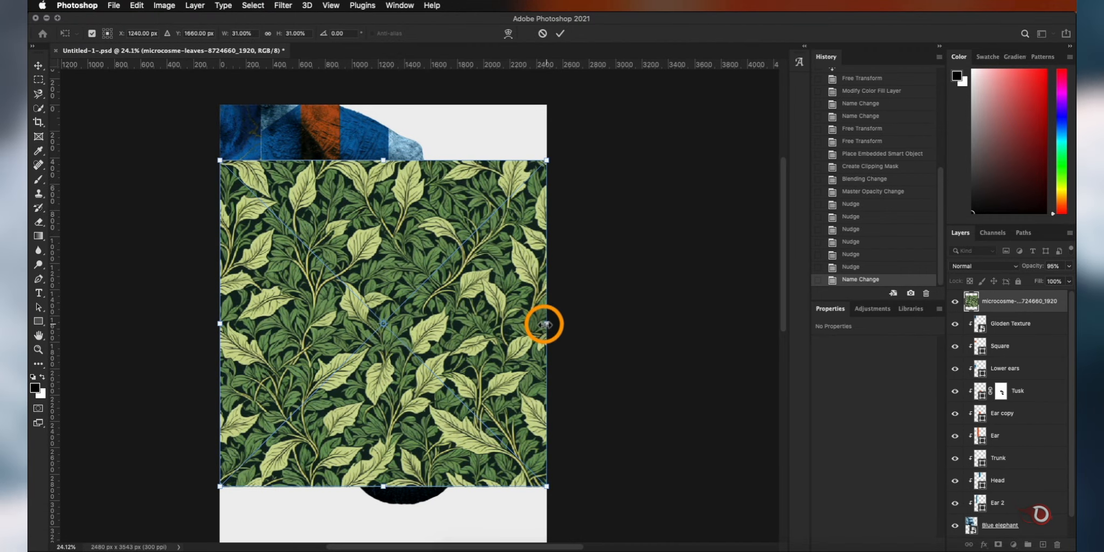
drag(544, 324, 532, 219)
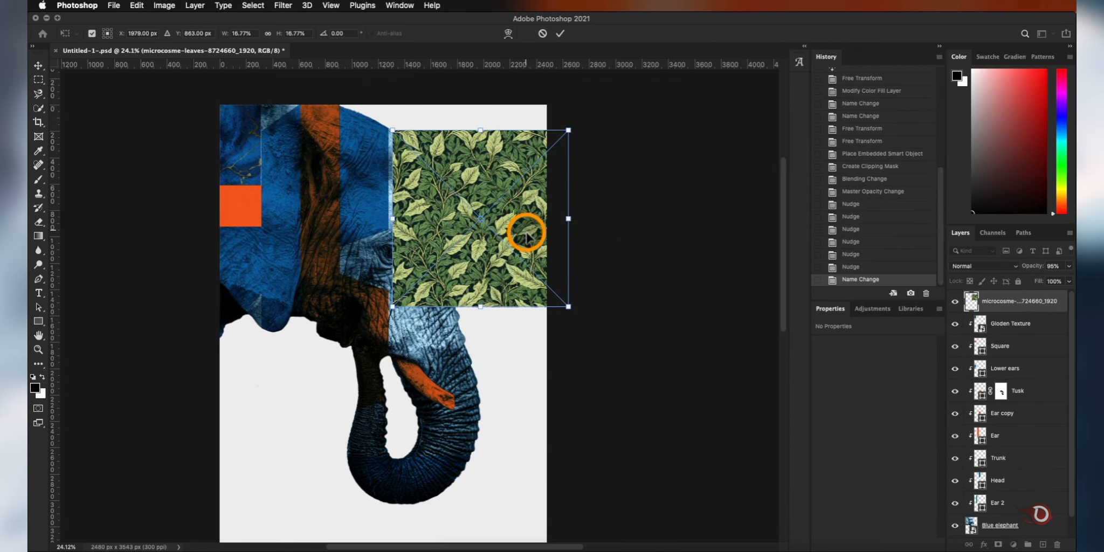
key(Return)
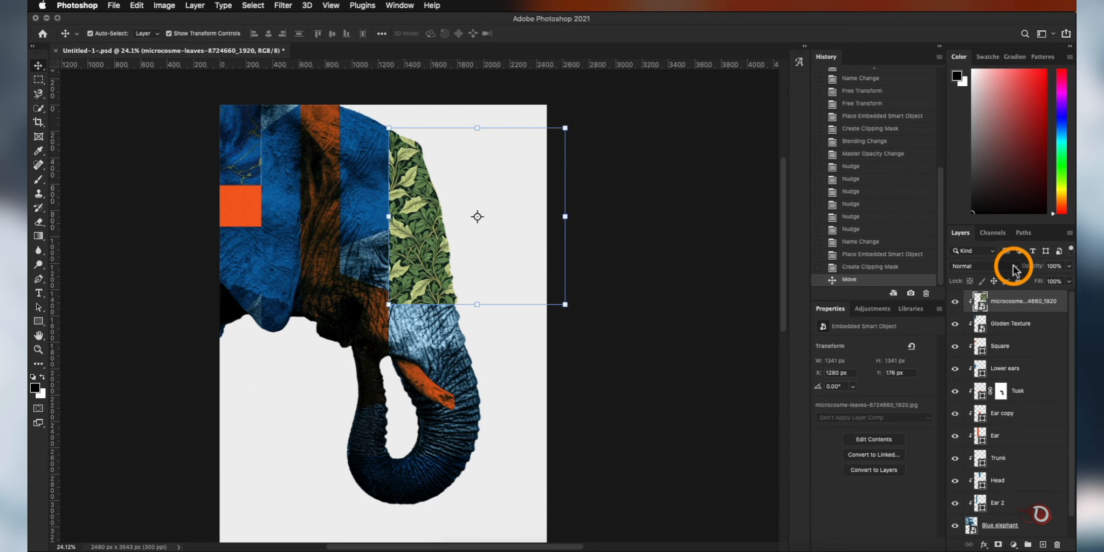
Step: Set the leaf texture's blend mode to Luminosity and mask the leaves out around the eye
click(1013, 266)
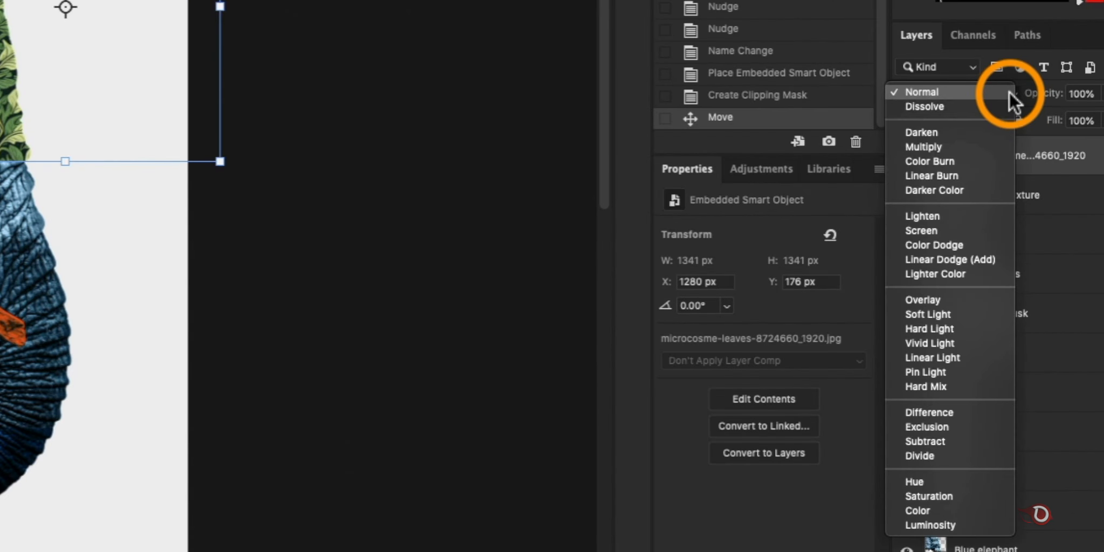
click(978, 525)
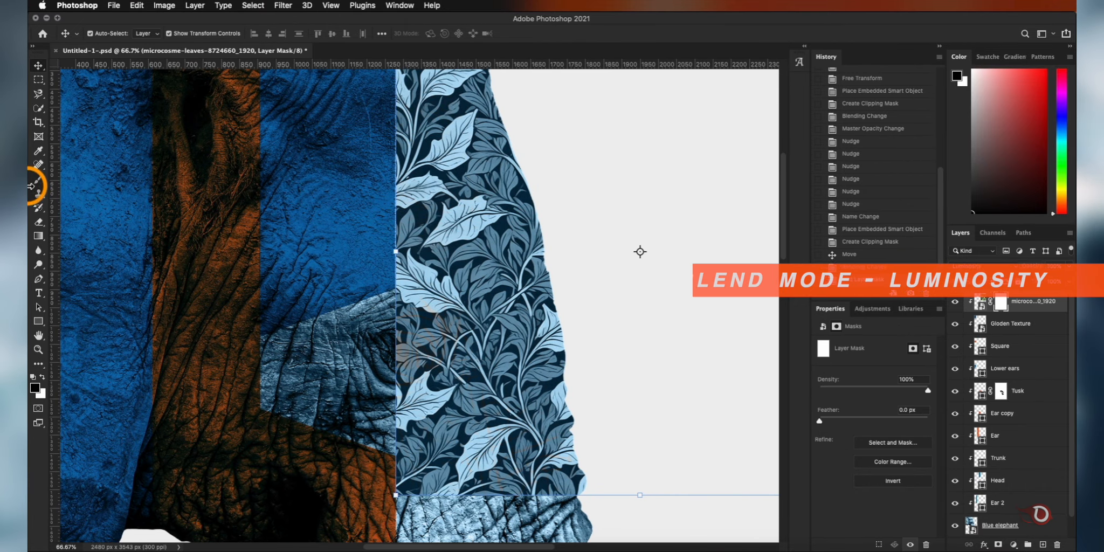
right_click(646, 308)
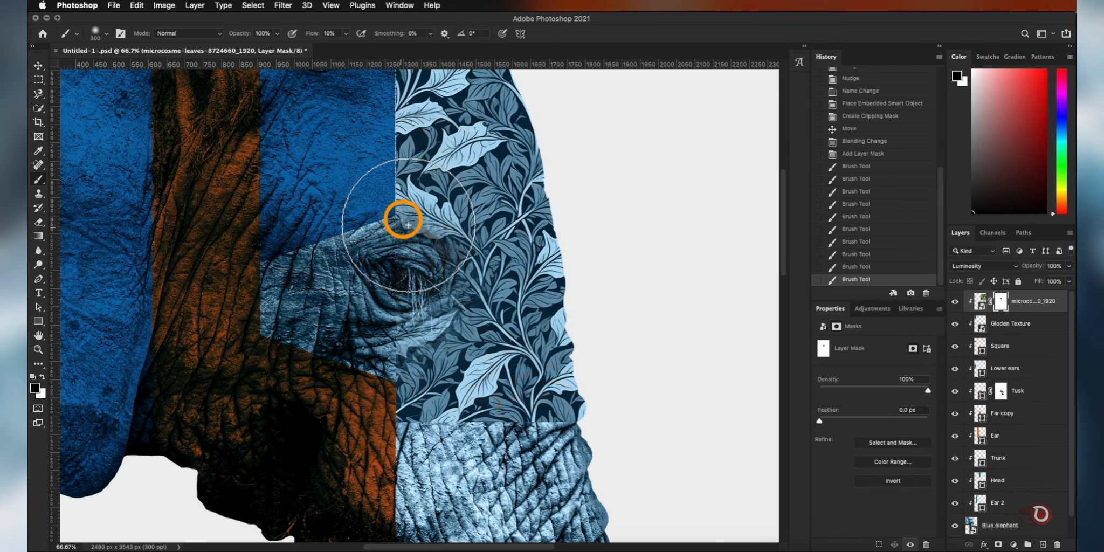
click(451, 334)
click(436, 353)
Step: Fade the leaf texture into the forehead skin by painting on its layer mask and rename the layer Fore head
scroll(437, 353, right, 4)
scroll(410, 372, up, 4)
click(321, 171)
click(324, 302)
click(285, 162)
click(264, 265)
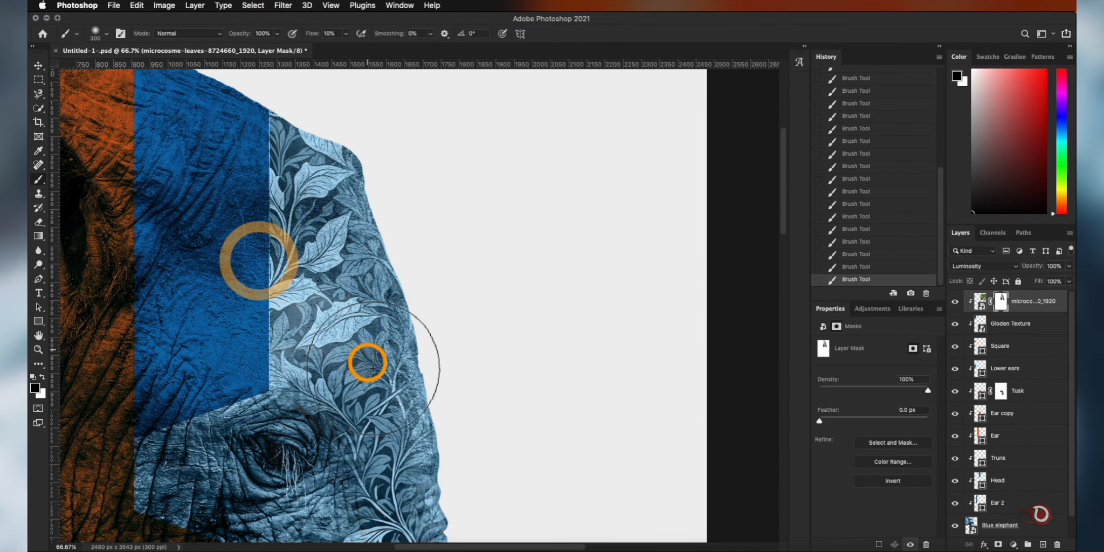
scroll(373, 369, down, 4)
drag(362, 342, 478, 342)
scroll(541, 317, down, 3)
key(x)
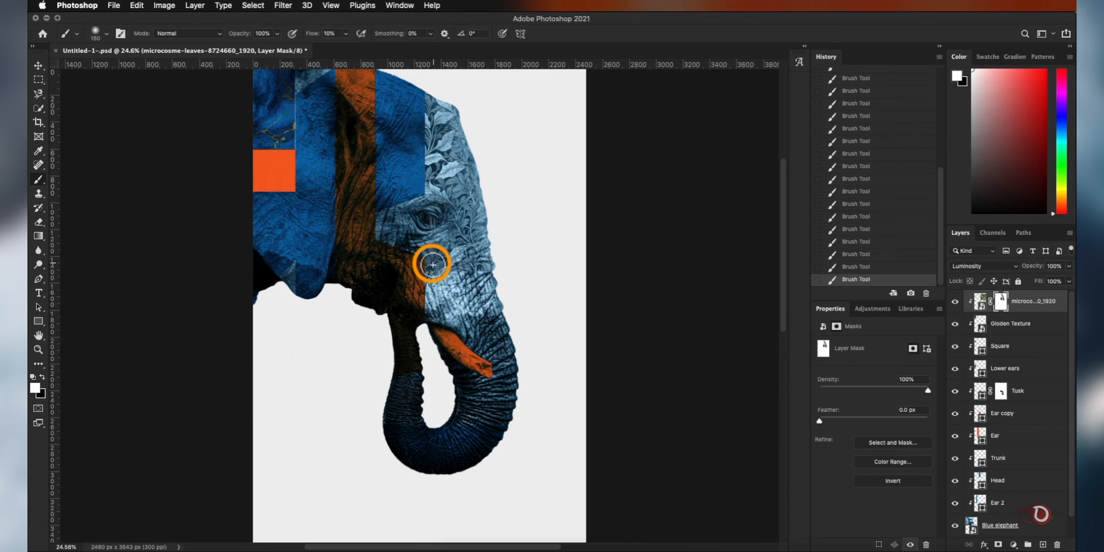
click(451, 265)
key(x)
scroll(451, 98, up, 1)
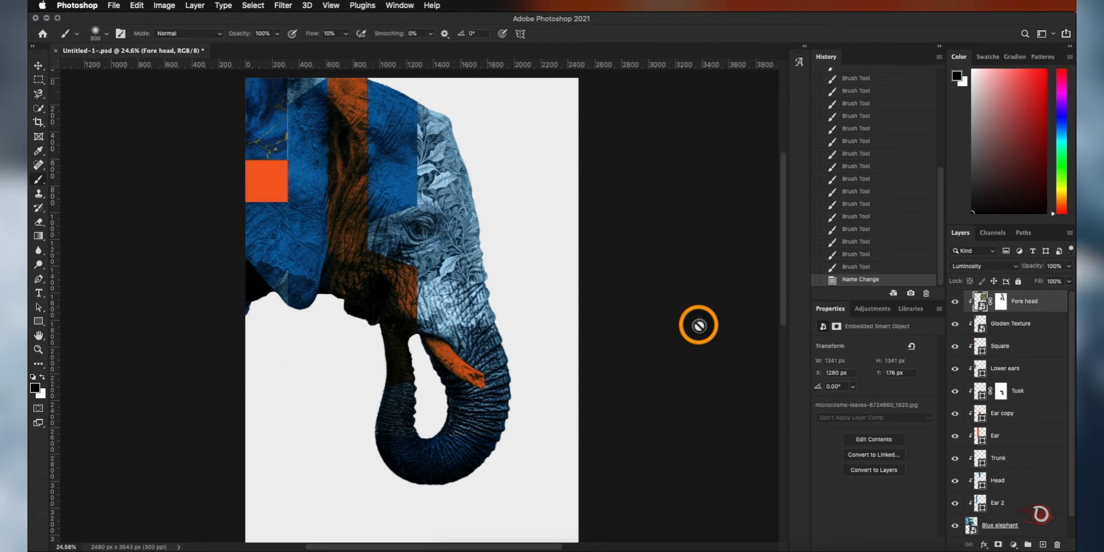
Step: Draw a triangle about 287.5 × 249 px beside the eye and fill it with orange
scroll(530, 345, up, 4)
key(u)
drag(452, 272, 403, 239)
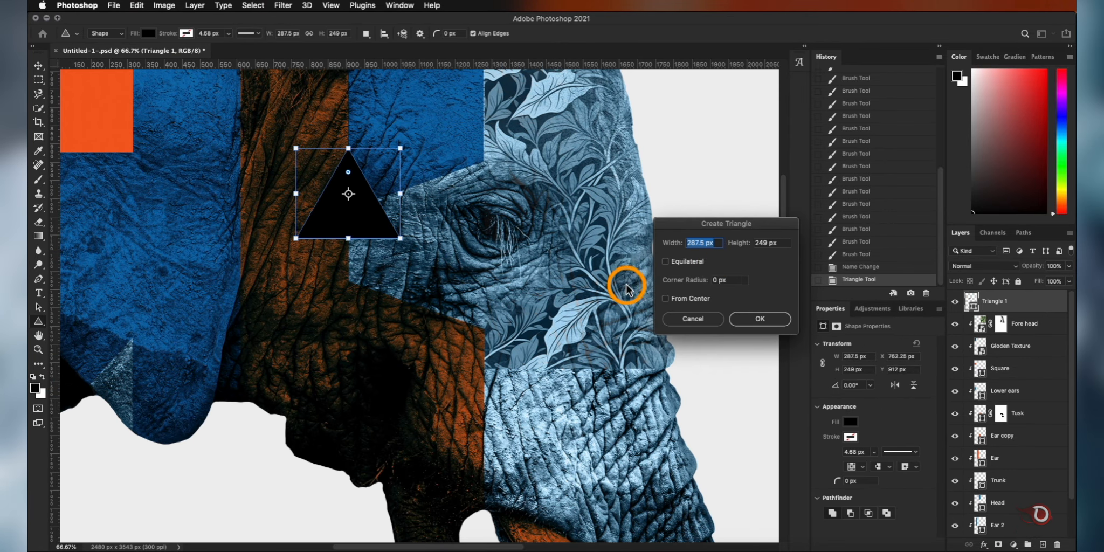
click(850, 421)
click(113, 107)
click(1000, 175)
Step: Rotate the orange triangle to point toward the eye and move it below the blue stripe
key(super+t)
mouse_move(410, 132)
mouse_down()
mouse_move(456, 229)
mouse_move(428, 282)
mouse_up()
drag(351, 194, 394, 262)
click(578, 34)
Step: Scale the triangle to about 78% and distort it to fit the corner between the brow and the orange stripe
key(super+t)
drag(438, 314, 429, 303)
drag(380, 272, 371, 261)
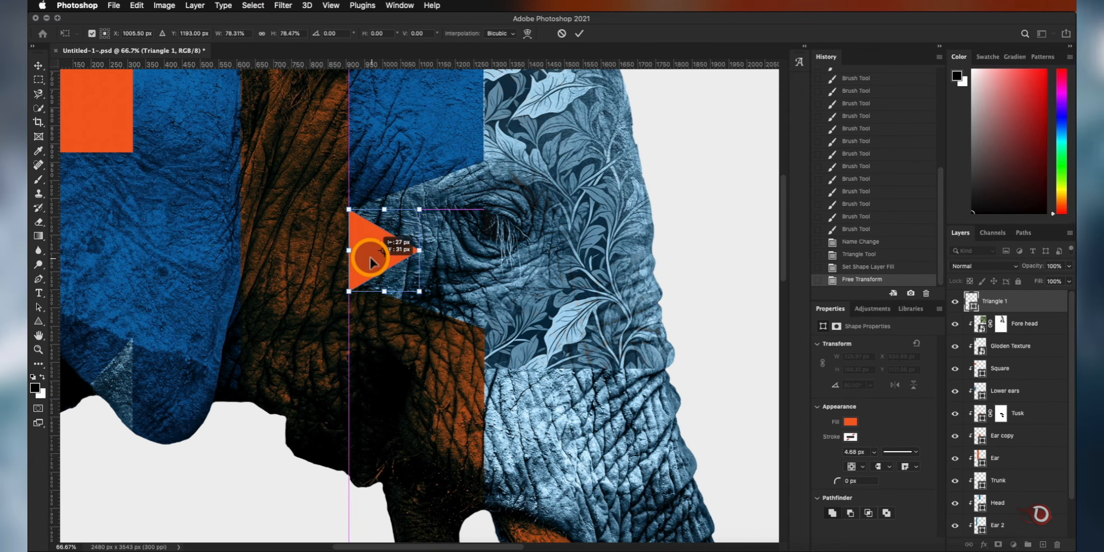
drag(407, 194, 407, 190)
drag(350, 276, 355, 283)
click(453, 335)
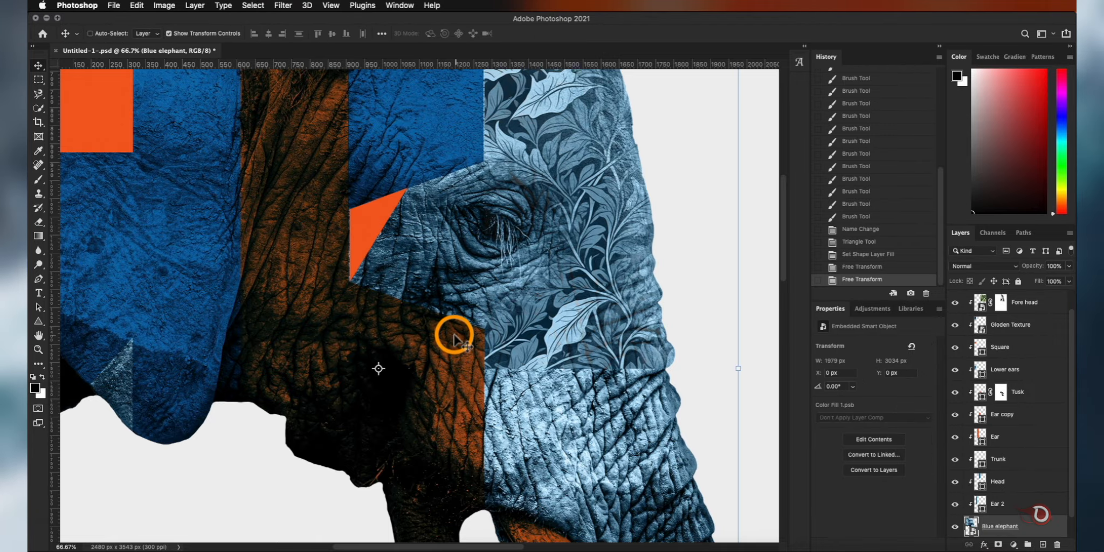
Step: Fine-tune the triangle's position and corners so its edges align with the neighbouring color blocks
key(super+plus)
key(super+plus)
click(237, 302)
click(266, 330)
click(366, 108)
key(Left)
drag(380, 96, 385, 96)
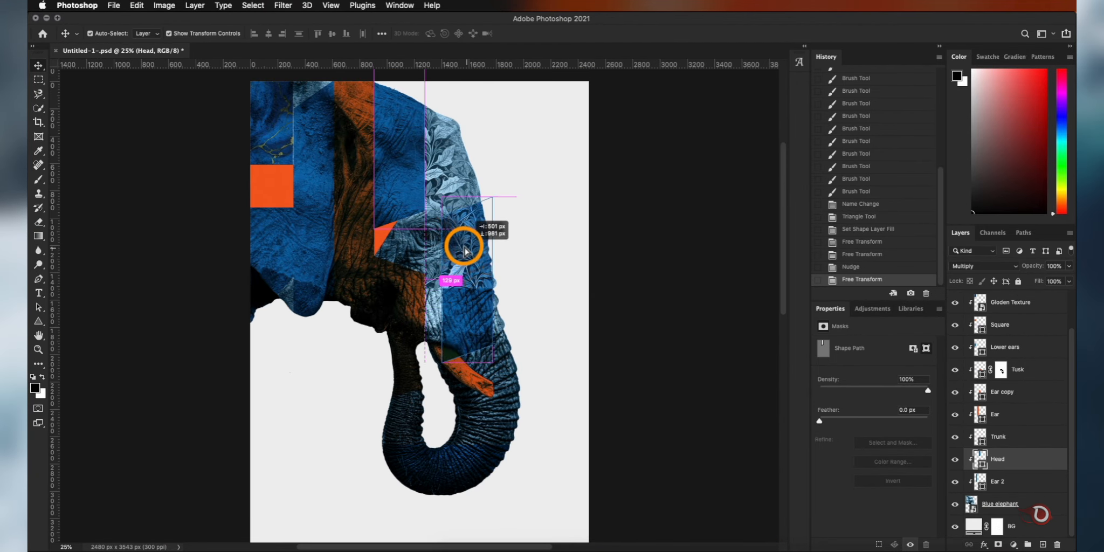
Step: Duplicate the blue Head shape onto the upper trunk and reshape the copy to fit below the leaf texture
drag(461, 246, 454, 287)
key(super+plus)
key(super+plus)
key(super+plus)
key(super+plus)
key(super+plus)
drag(564, 291, 303, 299)
drag(202, 177, 203, 123)
drag(539, 232, 393, 219)
drag(698, 169, 696, 169)
drag(537, 469, 455, 280)
drag(617, 378, 620, 299)
key(Return)
Step: Refine the corners of the copied blue shape against the leaf texture, the orange stripe and the tusk
key(super+minus)
key(super+minus)
key(super+minus)
click(722, 214)
key(super+plus)
key(super+plus)
key(super+plus)
key(super+plus)
drag(292, 236, 750, 300)
click(323, 362)
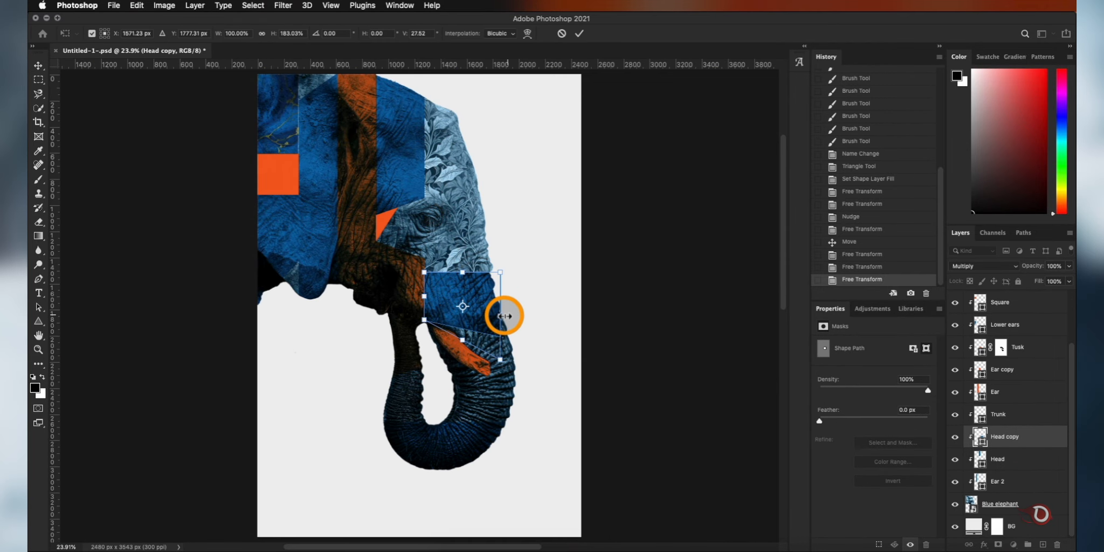
Step: Extend the copied blue shape to the trunk's outer edge, adjust its lower corners and rename its layer Trunk 2
drag(504, 316, 513, 316)
click(565, 264)
click(463, 318)
drag(424, 327, 425, 318)
drag(509, 341, 512, 352)
click(579, 33)
super+click(653, 361)
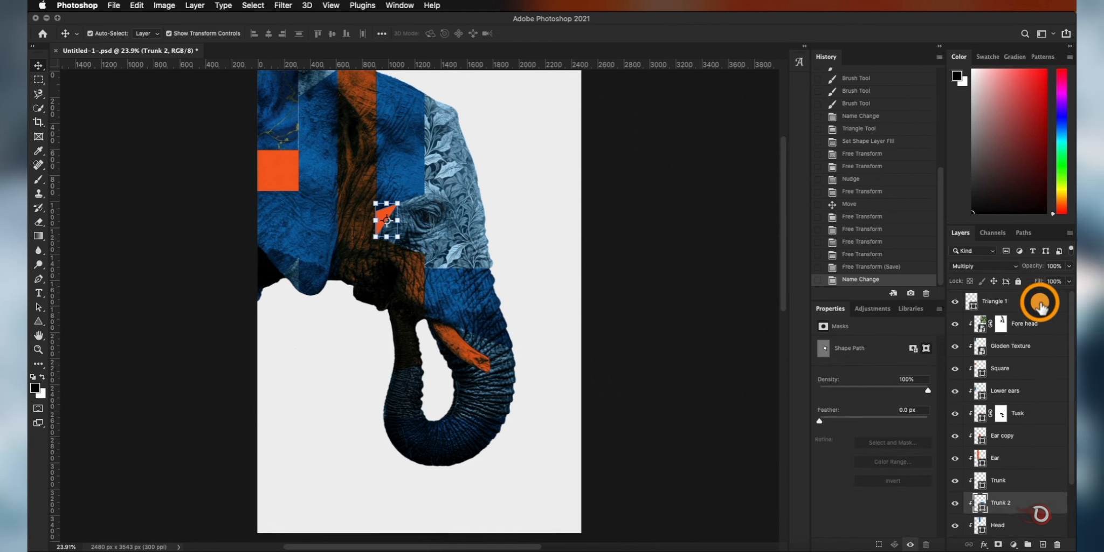
Step: Select all layers from Blue elephant up to Triangle 1 and group them
click(1040, 307)
scroll(1018, 501, down, 3)
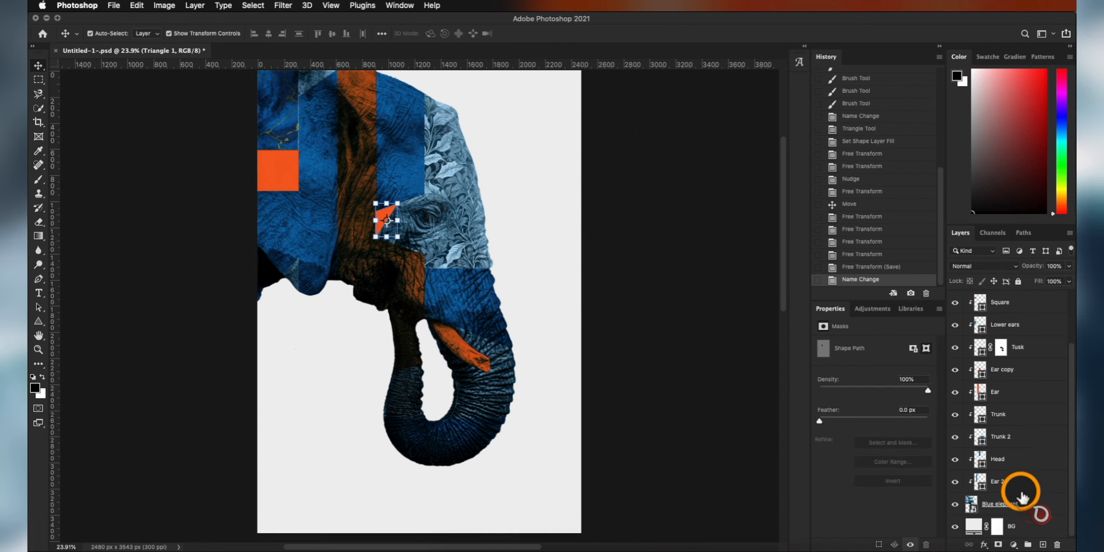
scroll(1026, 496, up, 2)
scroll(1027, 485, down, 2)
click(1027, 504)
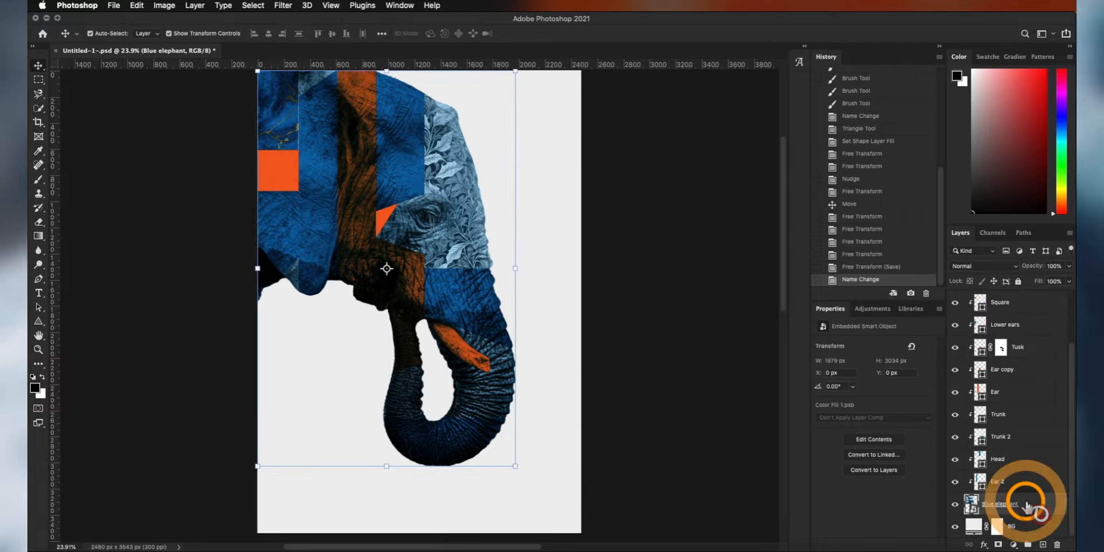
scroll(1028, 500, up, 3)
shift+click(1036, 302)
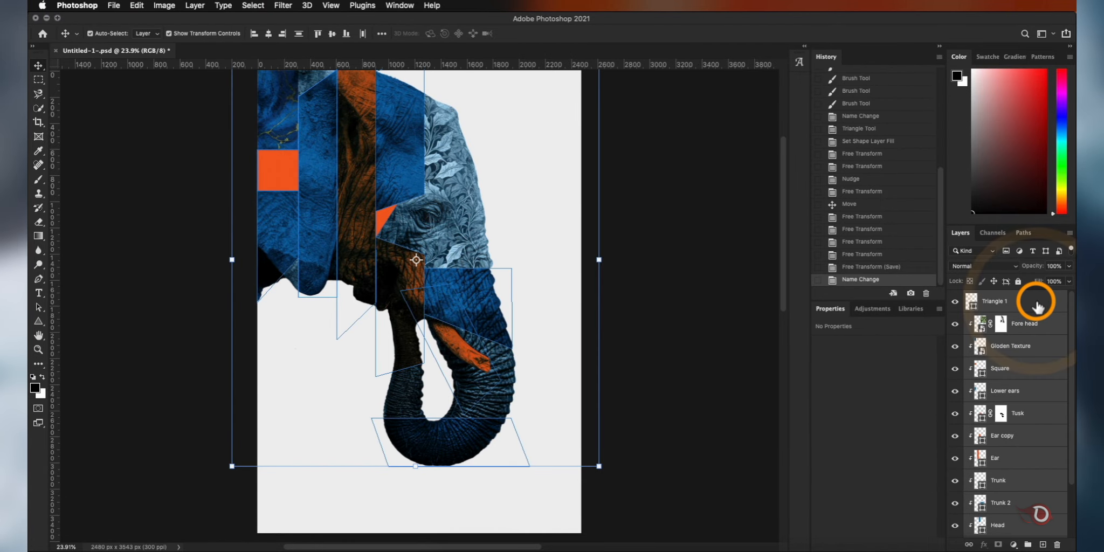
key(super+g)
Step: Rename the new layer group Elephant comp
click(967, 297)
click(967, 297)
double_click(995, 296)
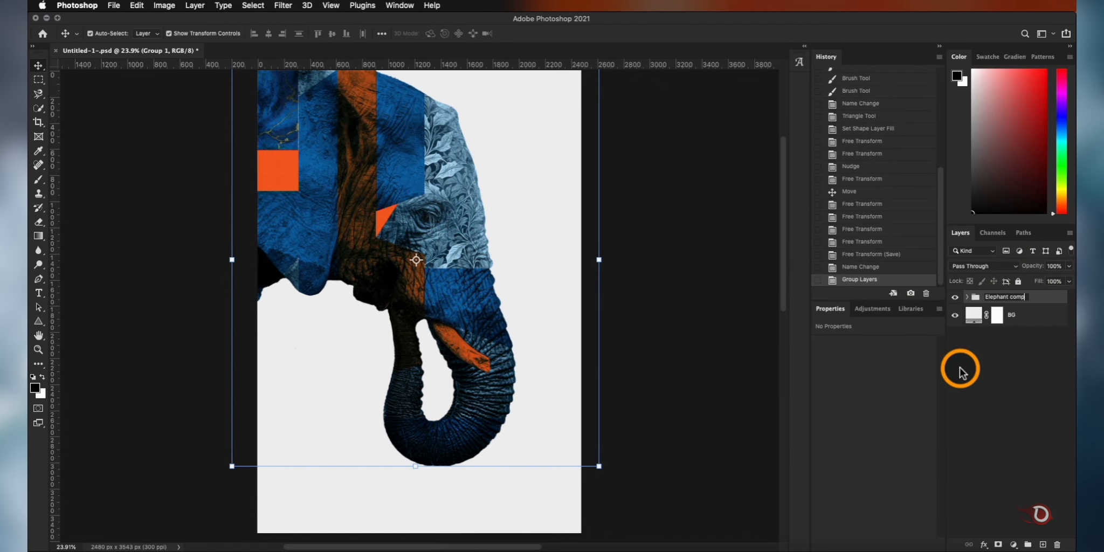
scroll(424, 290, up, 3)
click(680, 339)
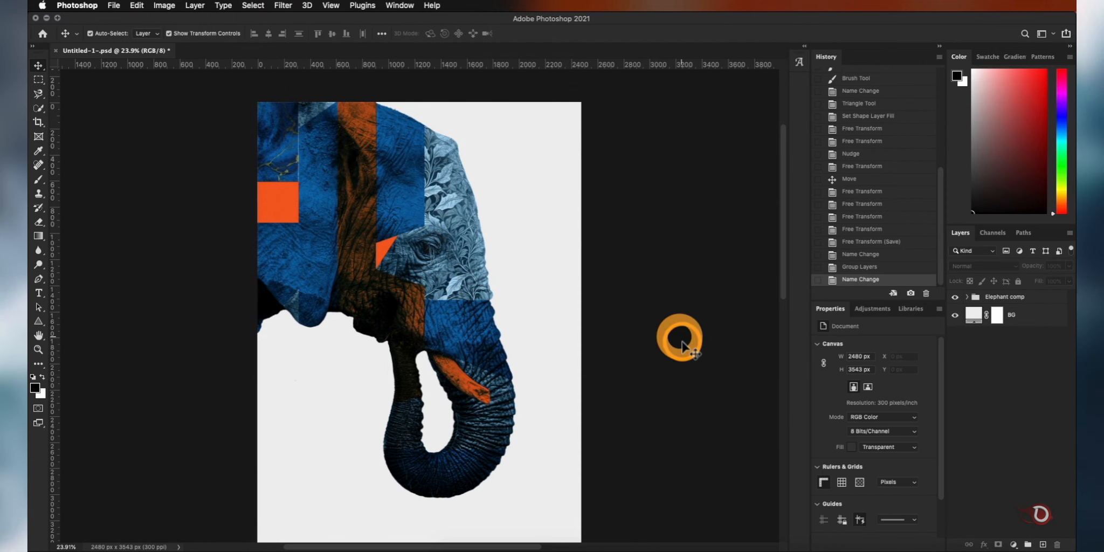
scroll(493, 357, down, 3)
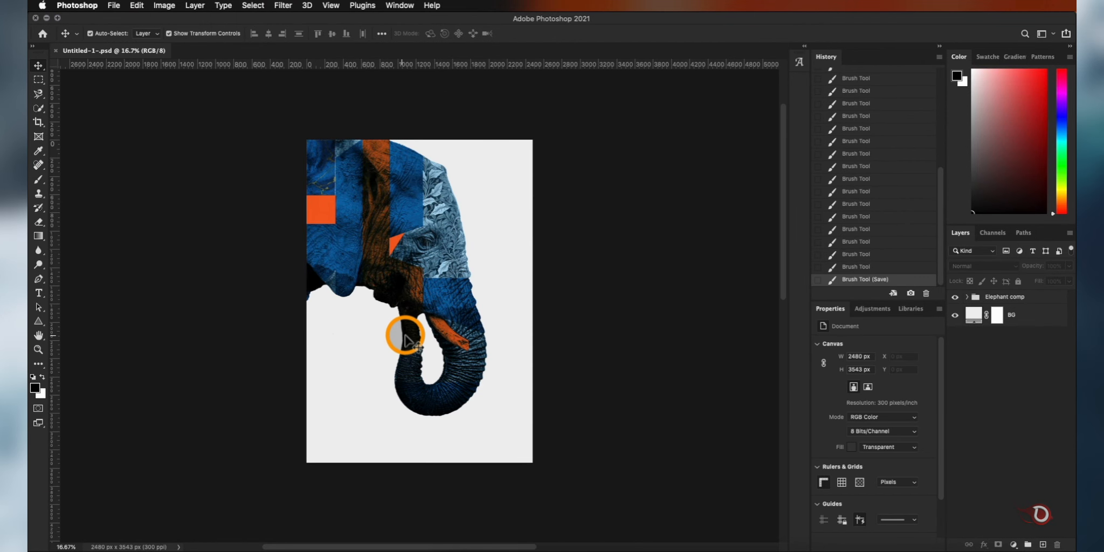
Step: Place the mandala image mumtahas_mandala-mandala-6767745.png and move its layer below the Elephant comp group
scroll(401, 333, down, 1)
click(967, 526)
drag(967, 525, 544, 249)
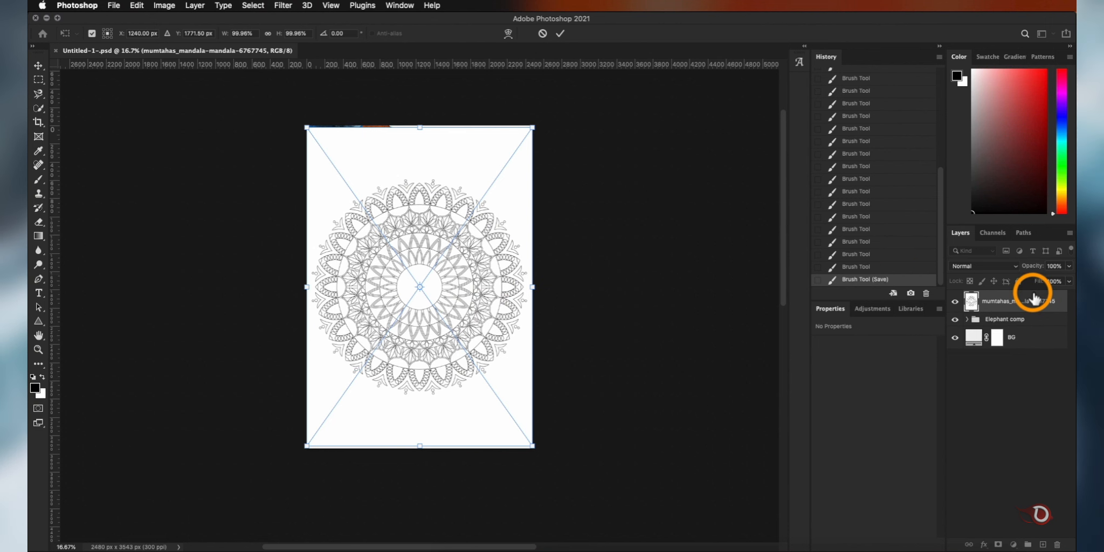
drag(1021, 328, 1019, 326)
Step: Scale the mandala to 122.97% and position it behind the elephant's head
key(super+plus)
drag(539, 301, 476, 168)
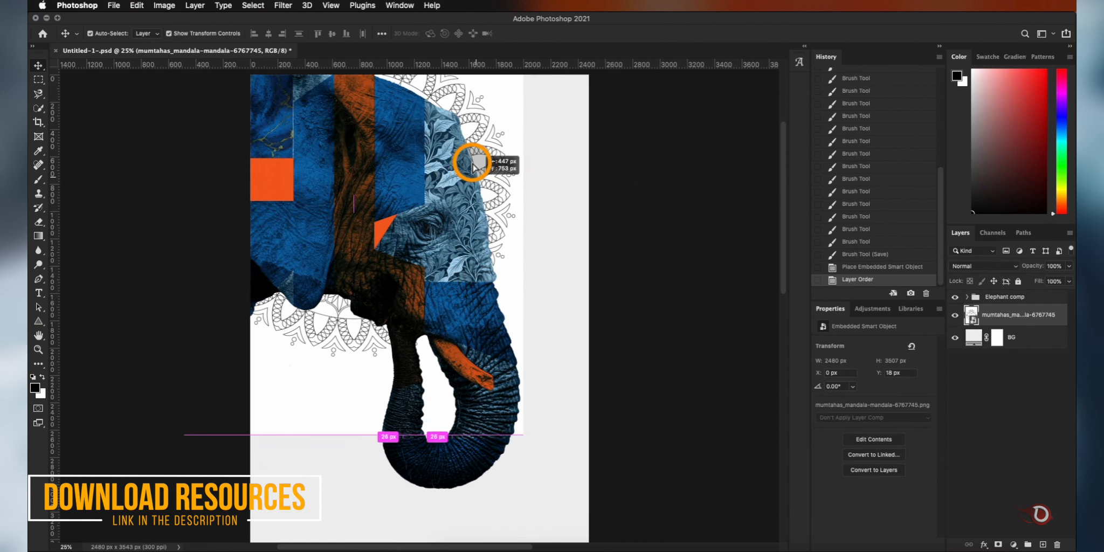
drag(521, 439, 562, 494)
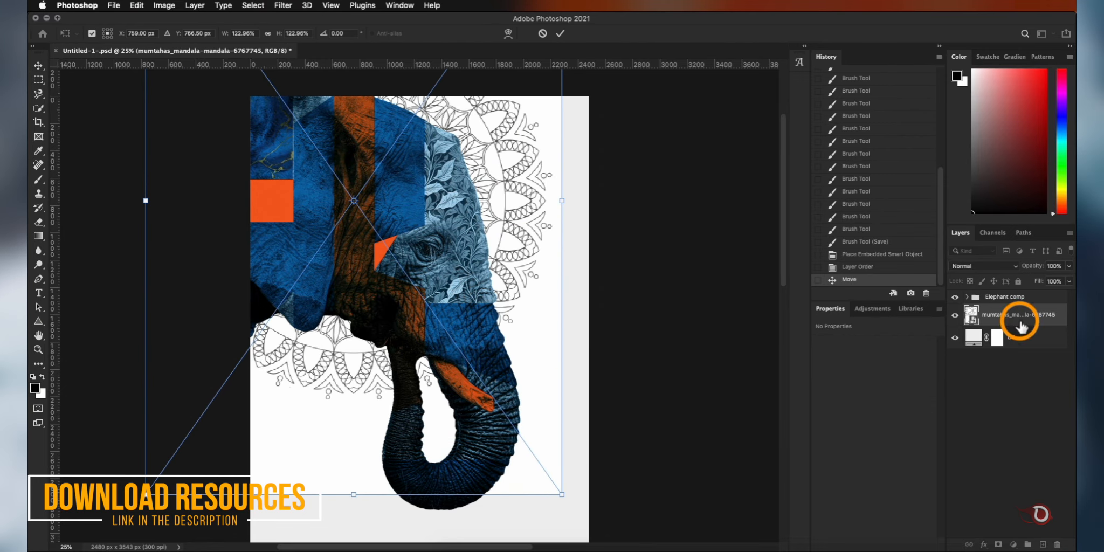
drag(500, 251, 499, 263)
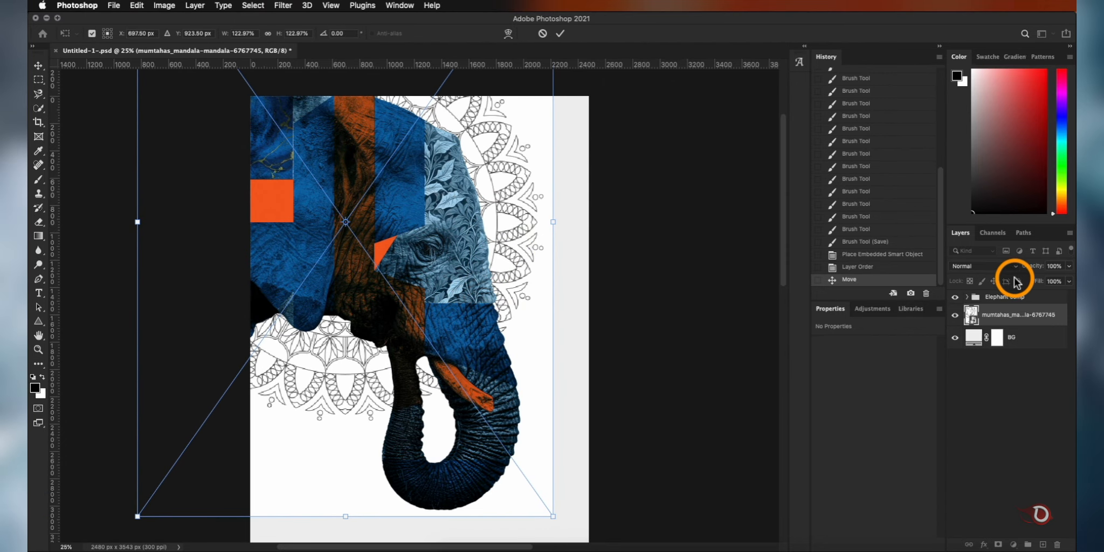
click(562, 36)
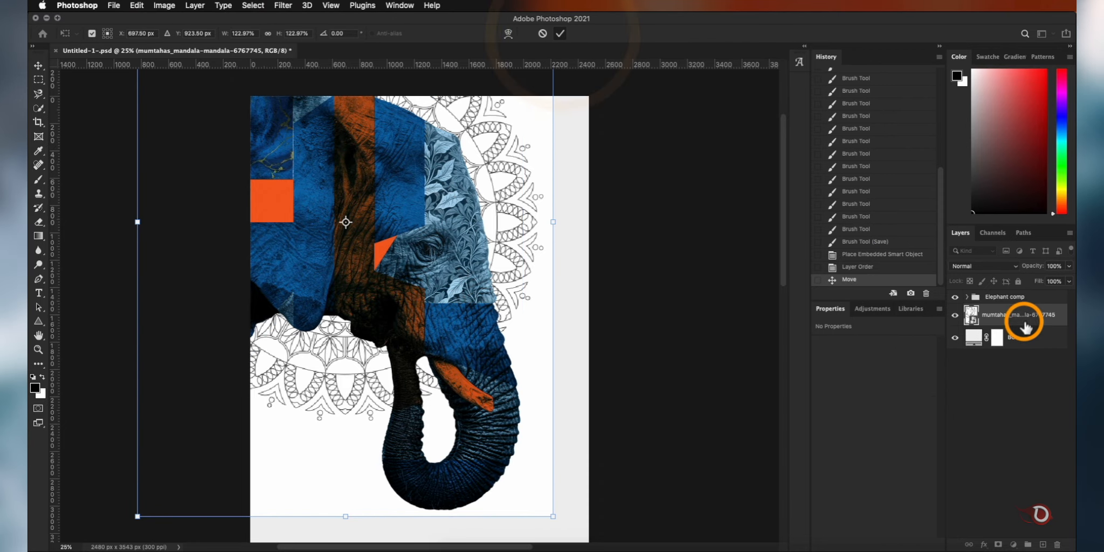
Step: Set the mandala layer's blend mode to Multiply
click(1010, 268)
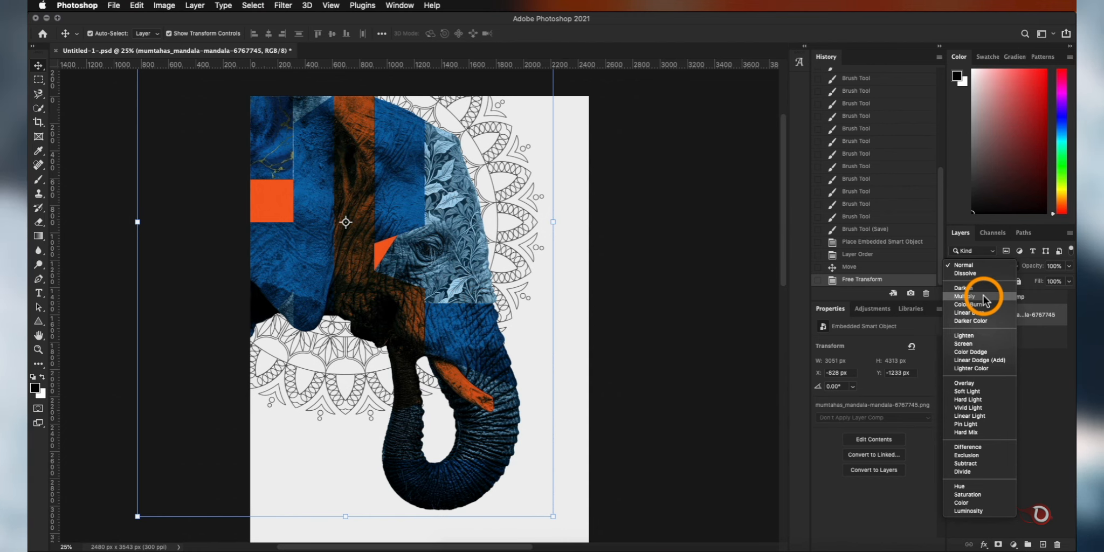
click(984, 299)
scroll(557, 398, down, 3)
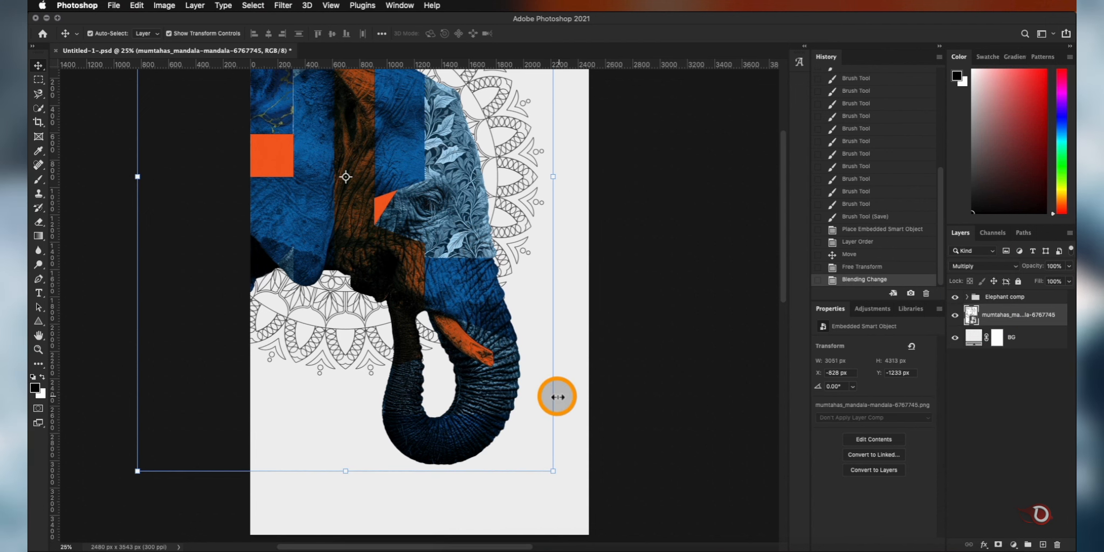
Step: Place a mandala copy scaled to 1466 × 2072 px in the page's lower-right corner and shift the original slightly up and left
drag(517, 208, 579, 389)
drag(547, 276, 623, 376)
scroll(663, 205, up, 5)
click(517, 169)
click(506, 131)
drag(506, 131, 501, 120)
click(772, 293)
scroll(467, 256, down, 3)
scroll(466, 259, up, 2)
Step: Merge the two mandala layers and set the merged layer's blend mode to Multiply
click(996, 322)
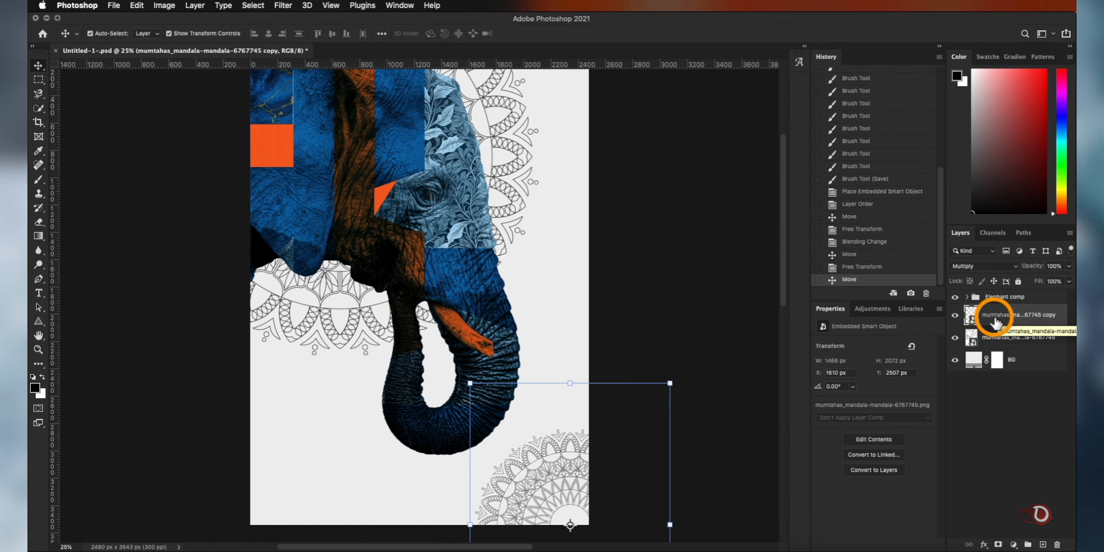
shift+click(1020, 334)
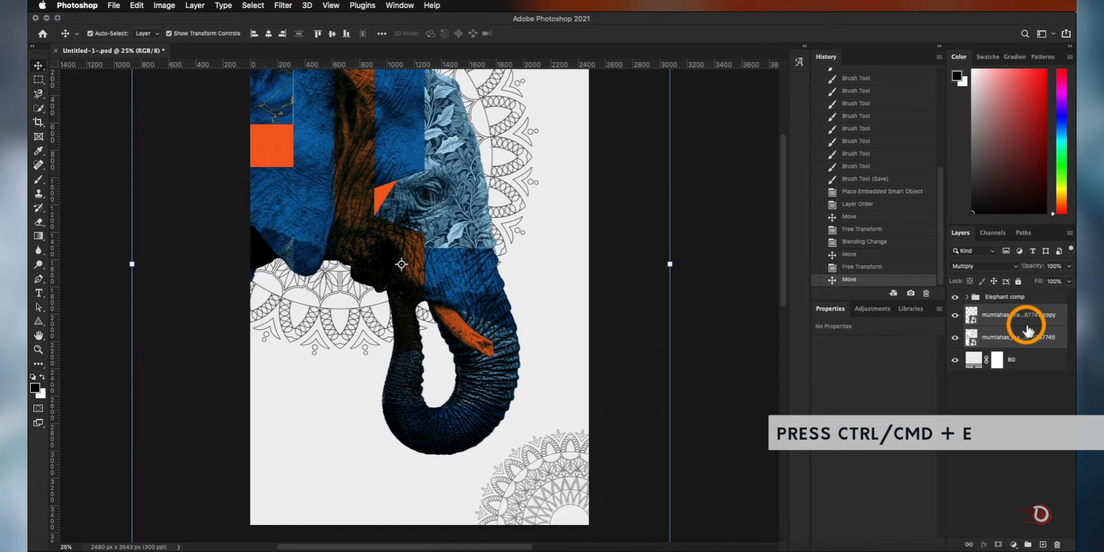
key(ctrl+e)
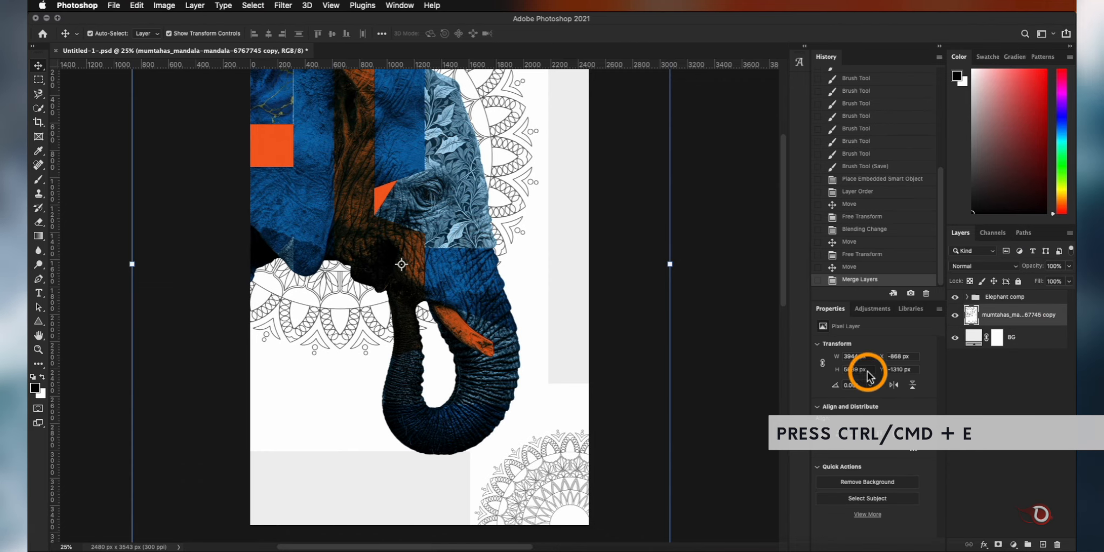
click(1014, 268)
click(978, 288)
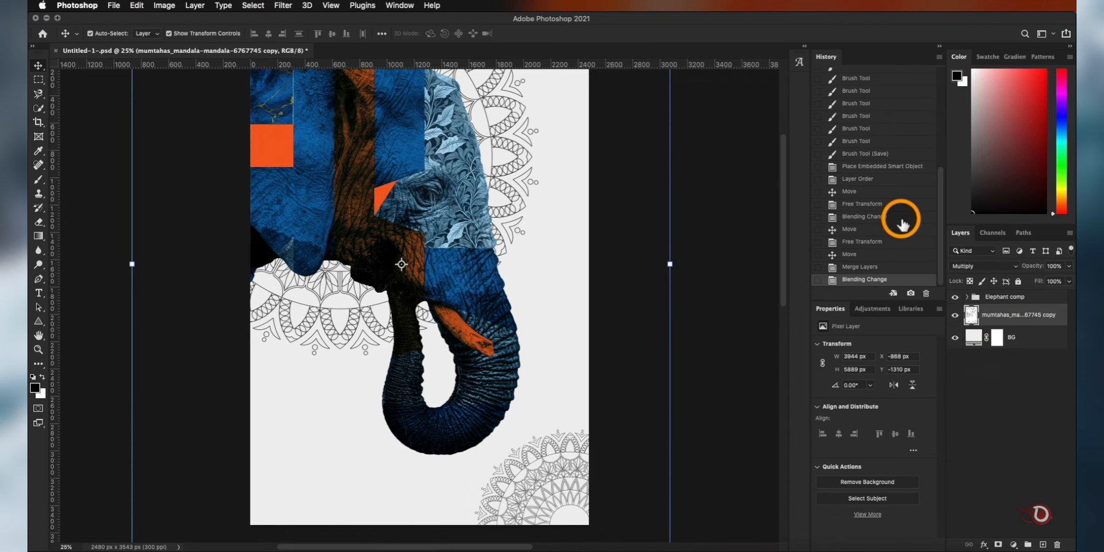
Step: Rename the merged layer Mandala and add a layer mask to it
click(954, 316)
click(954, 317)
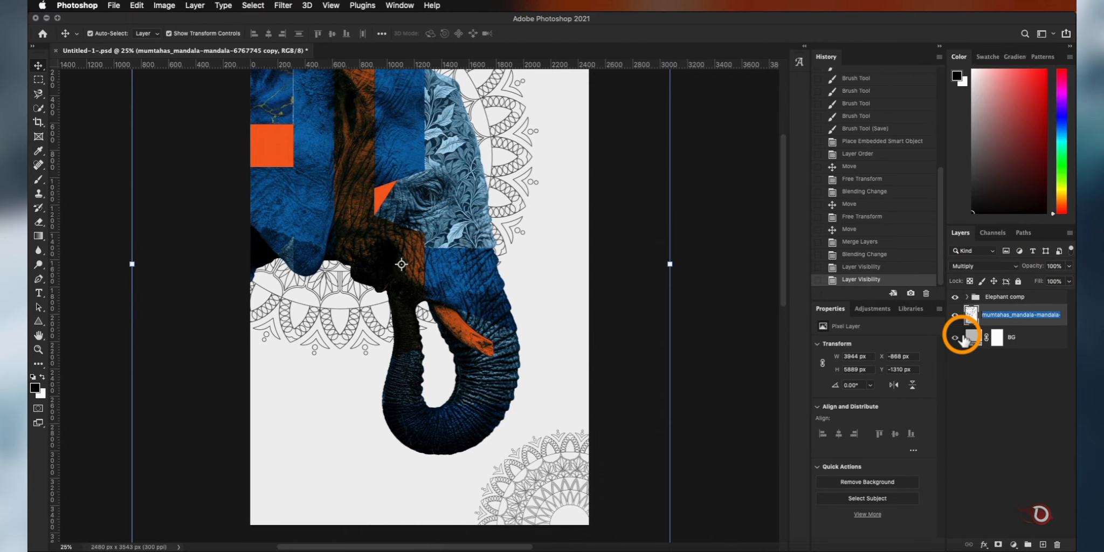
text(Mandala)
key(Return)
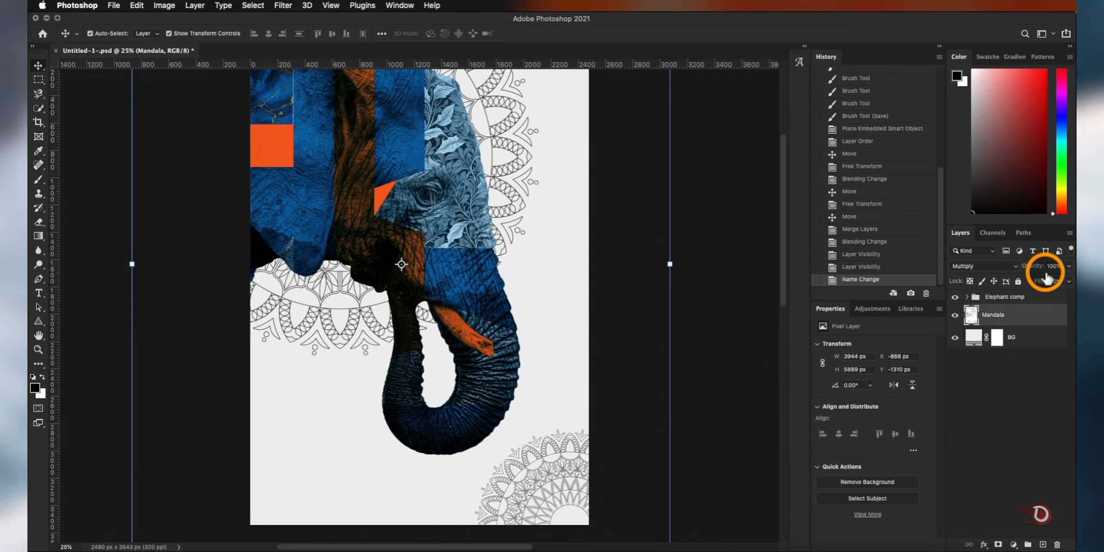
click(998, 543)
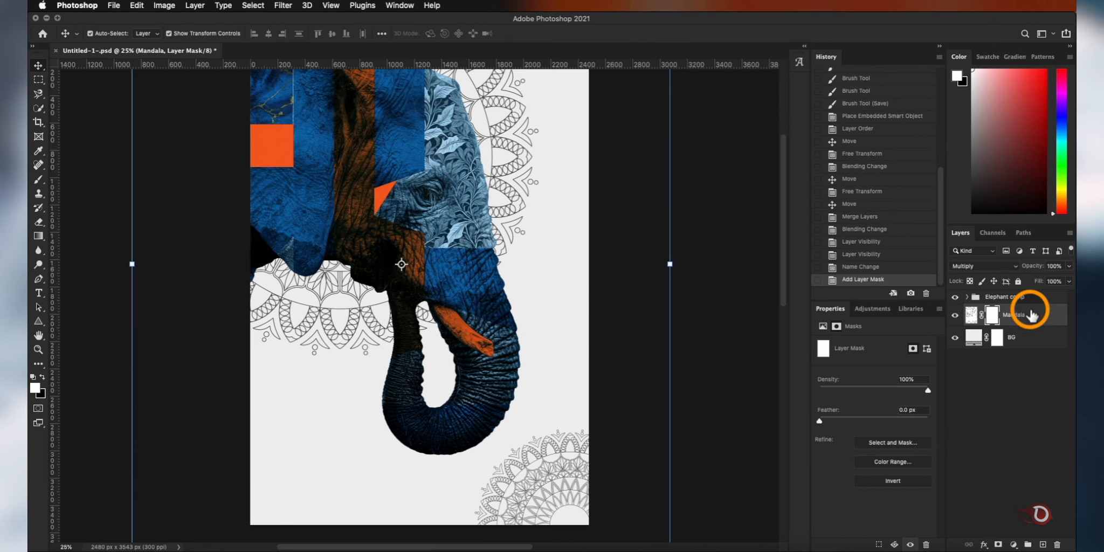
Step: Fade the mandala behind the elephant by painting its mask with a black 1600 px brush at 10% flow
key(b)
key(x)
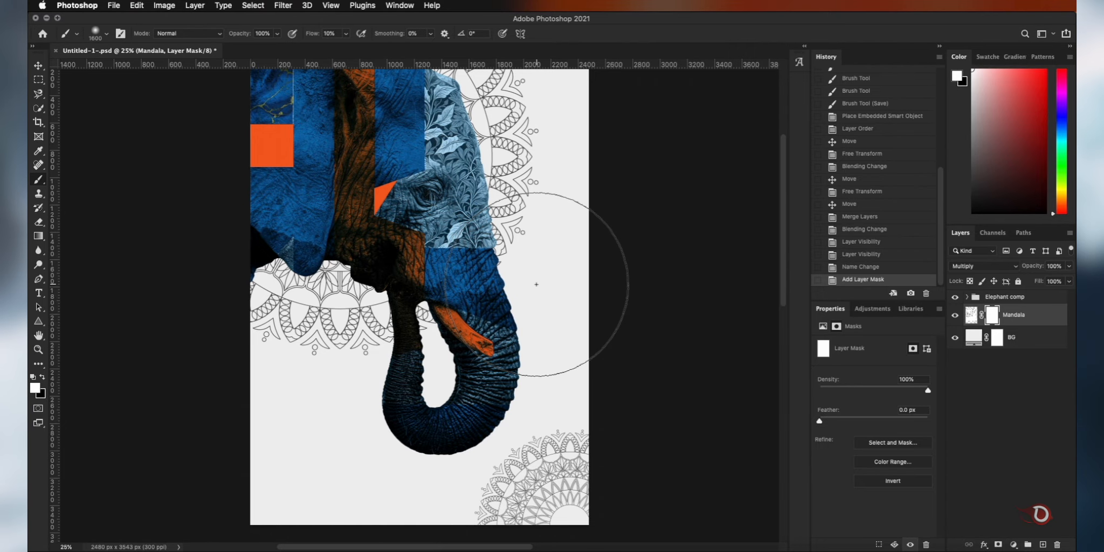
key(x)
right_click(532, 282)
double_click(661, 320)
scroll(585, 236, up, 3)
drag(526, 123, 214, 441)
drag(502, 131, 243, 440)
mouse_move(555, 117)
mouse_down()
mouse_move(99, 542)
mouse_move(544, 256)
mouse_move(227, 448)
mouse_up()
mouse_move(463, 100)
mouse_down()
mouse_move(473, 227)
mouse_move(242, 420)
mouse_up()
mouse_move(503, 137)
mouse_down()
mouse_move(501, 427)
mouse_move(256, 469)
mouse_up()
mouse_move(366, 432)
mouse_down()
mouse_move(308, 394)
mouse_move(246, 398)
mouse_up()
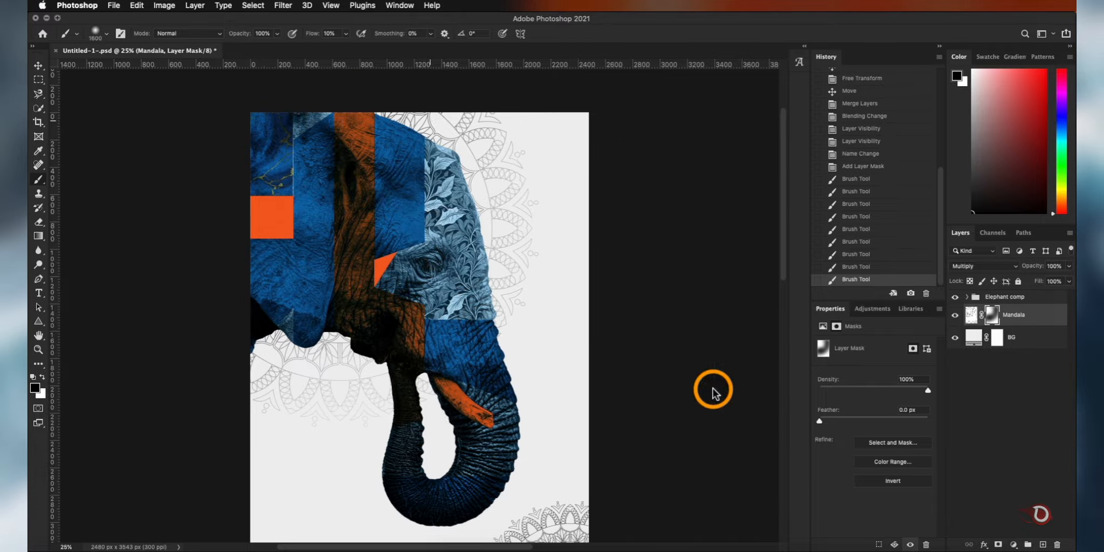
Step: Refine the mandala's mask with an 800 px brush at 10% flow, fading the page's lower-right corner and restoring areas beside the elephant in white
scroll(784, 251, down, 5)
drag(546, 345, 421, 465)
mouse_move(600, 370)
mouse_down()
mouse_move(542, 375)
mouse_move(443, 481)
mouse_up()
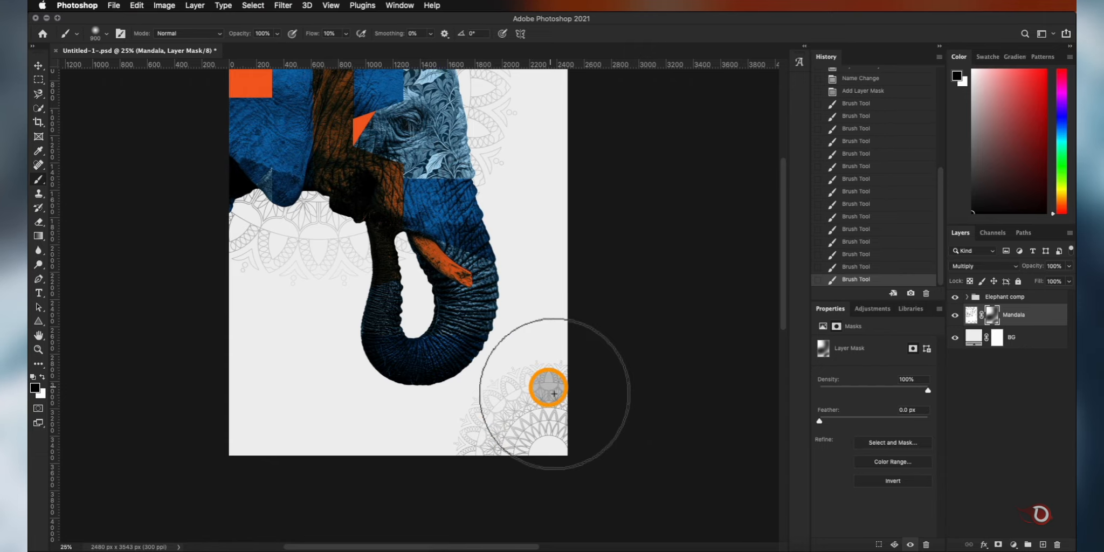
drag(552, 392, 649, 401)
key(x)
scroll(463, 408, up, 5)
click(288, 419)
drag(289, 419, 245, 423)
key(x)
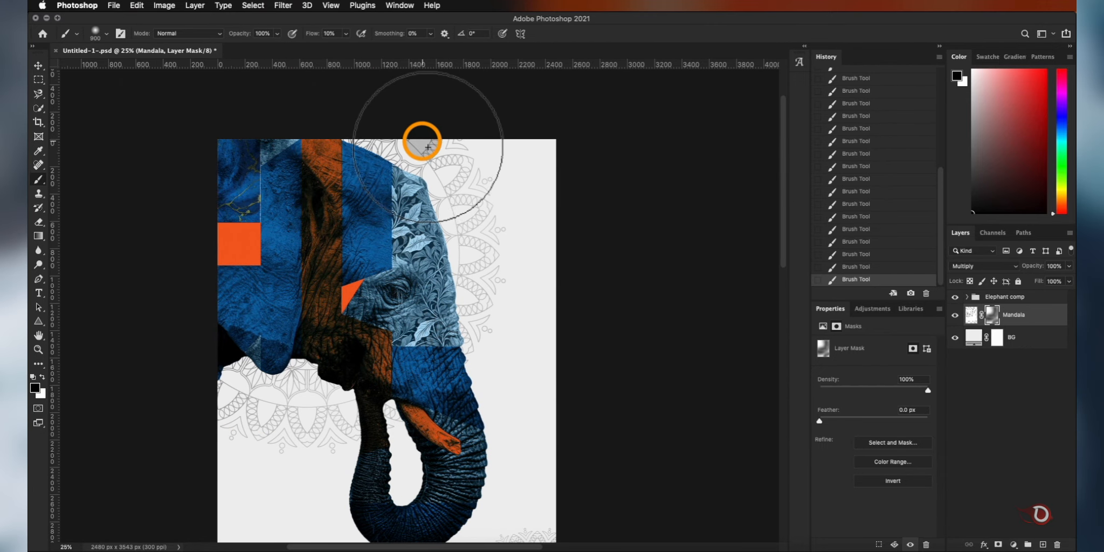
scroll(537, 303, down, 3)
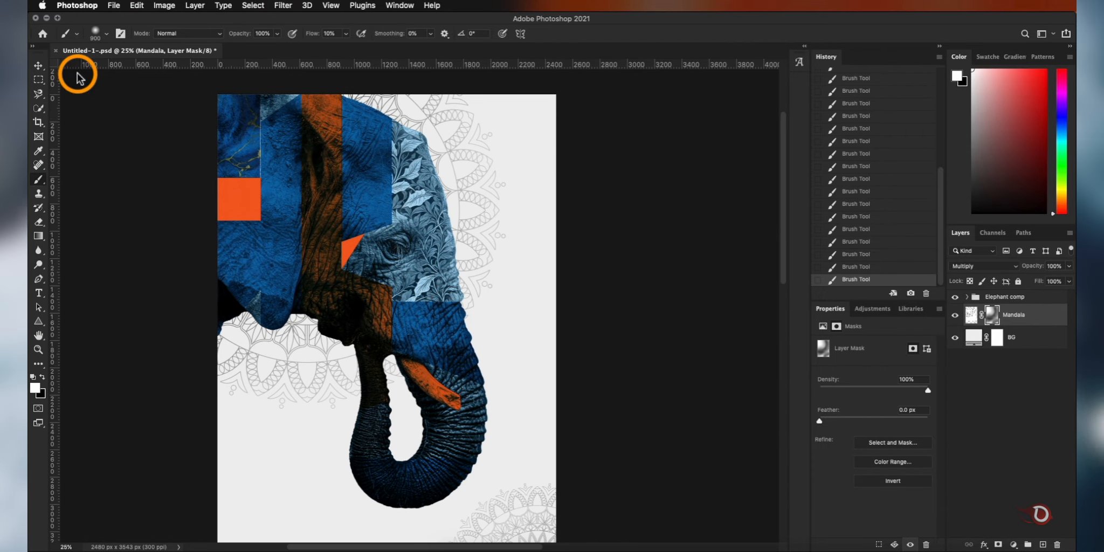
Step: Draw a thin vertical rectangle about 41 × 1088 px near the page's right edge, above the Mandala layer, and fill it orange
key(v)
click(755, 306)
click(1030, 314)
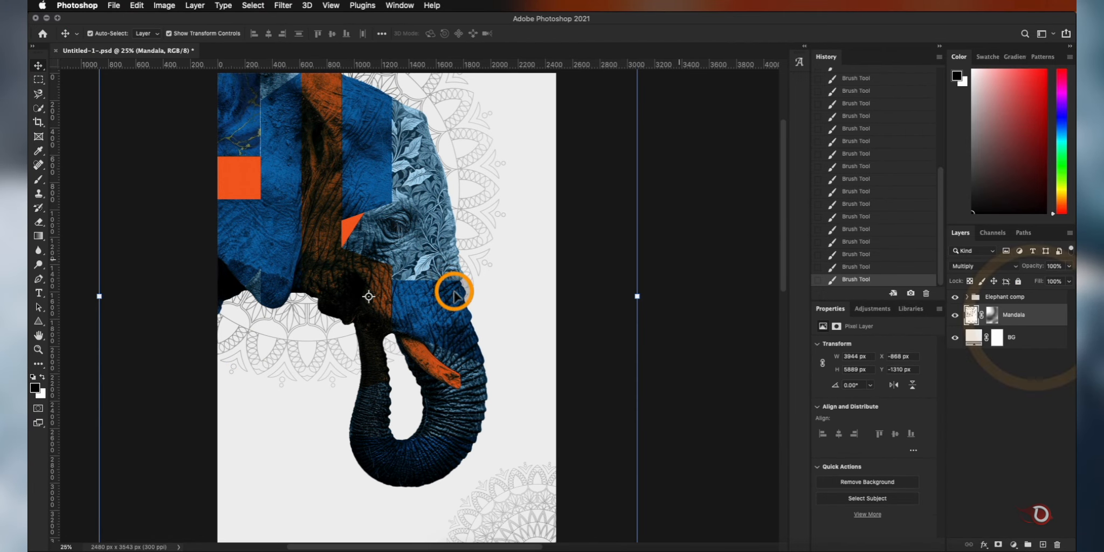
drag(42, 328, 97, 329)
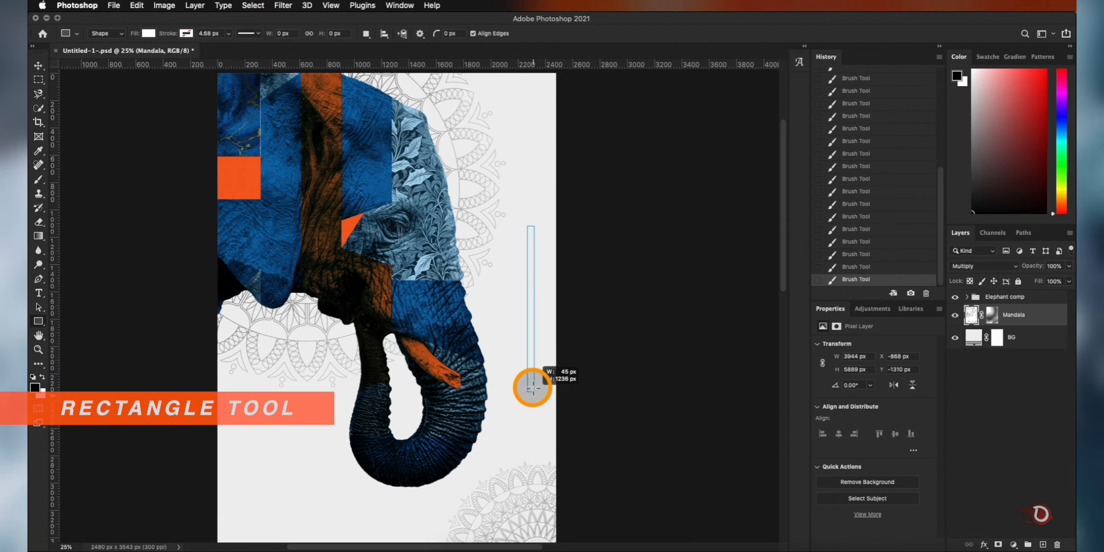
drag(533, 395, 533, 375)
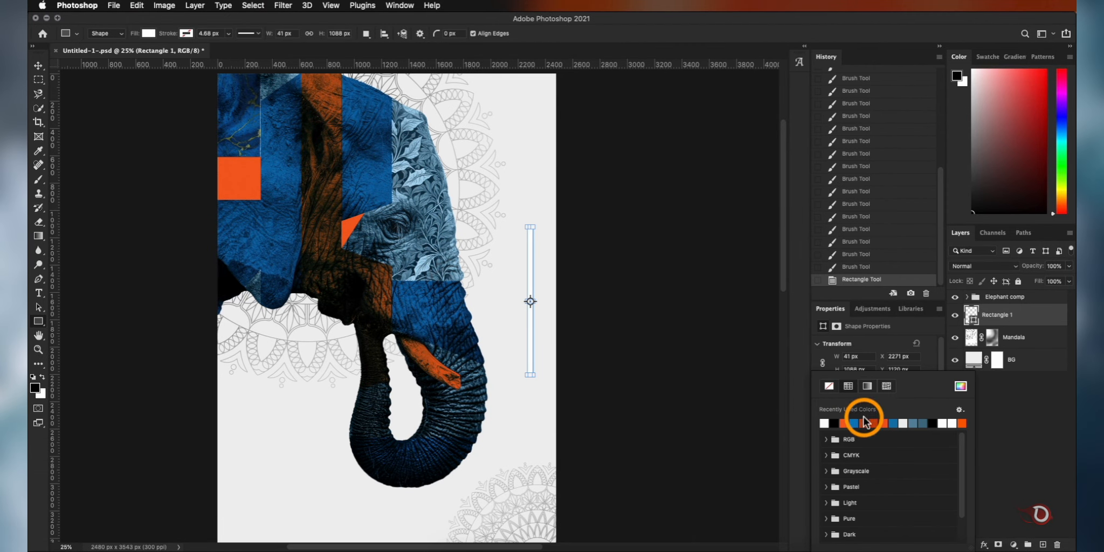
click(865, 423)
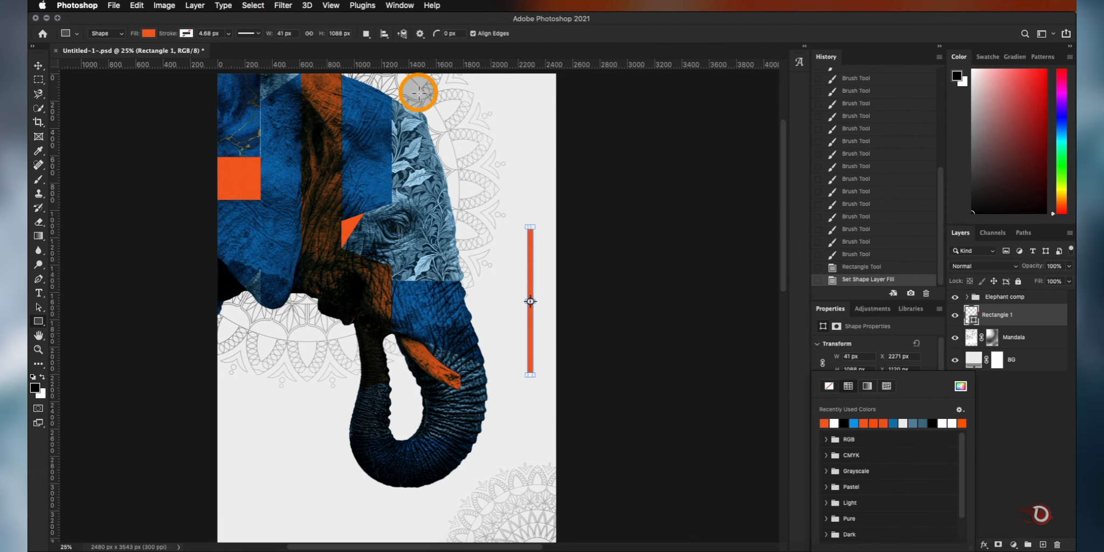
Step: Set the orange rectangle layer's blend mode to Multiply
key(v)
click(1011, 267)
click(991, 294)
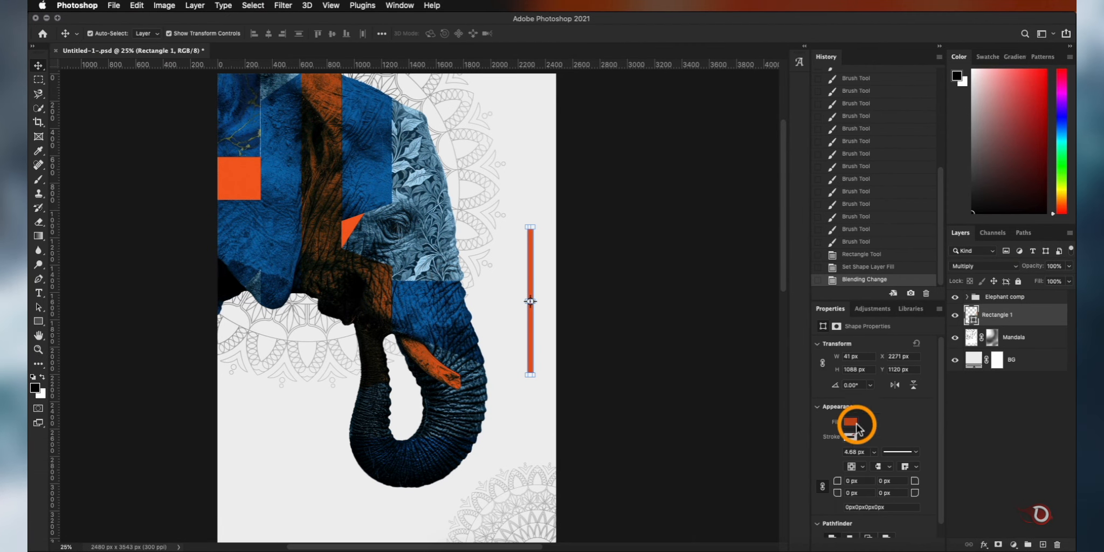
Step: Round all corners of the thin orange bar
key(super+equal)
key(super+equal)
key(super+equal)
drag(237, 280, 238, 295)
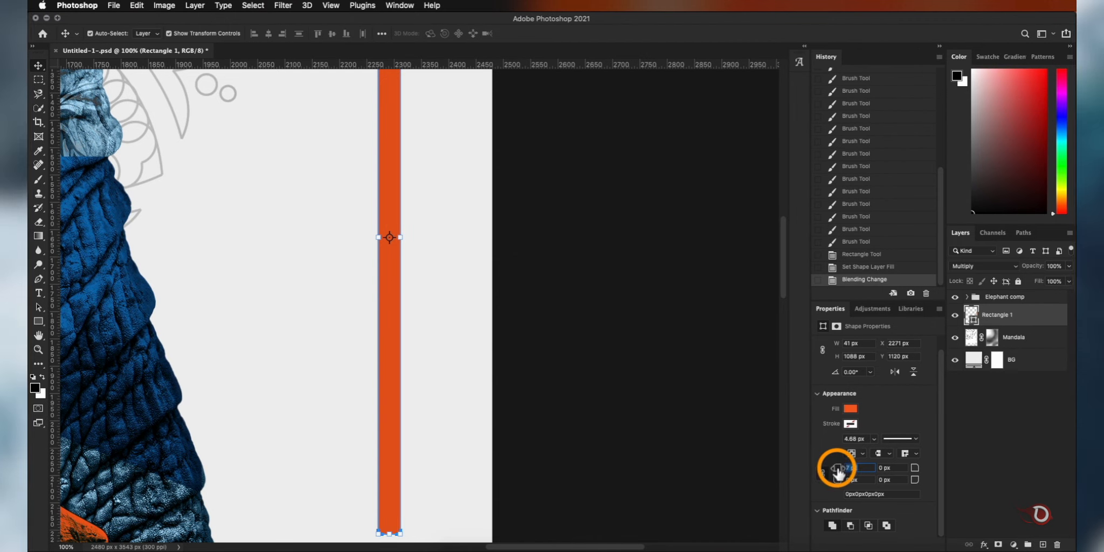
drag(837, 468, 838, 468)
click(421, 385)
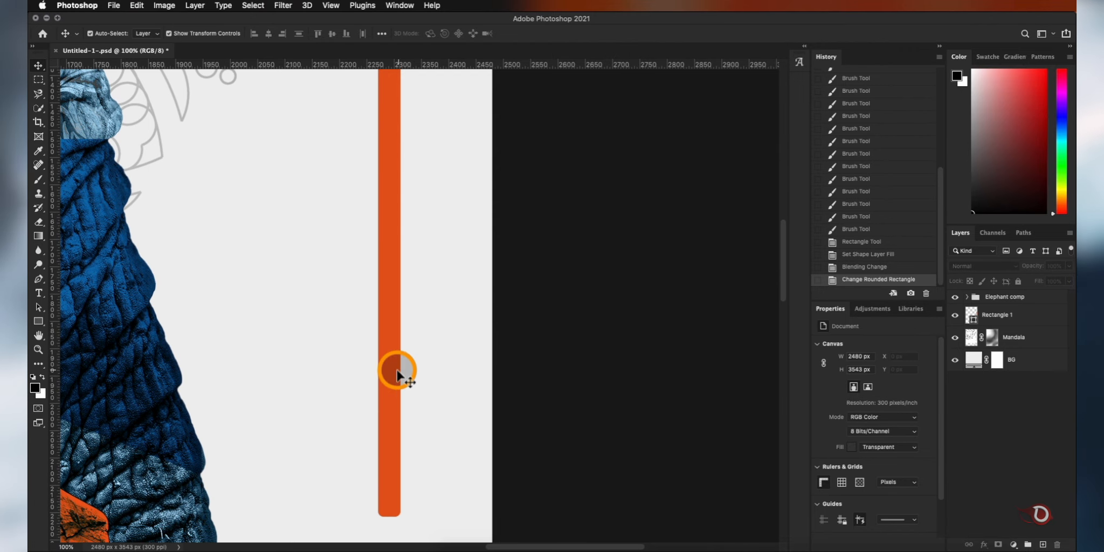
click(398, 375)
click(855, 481)
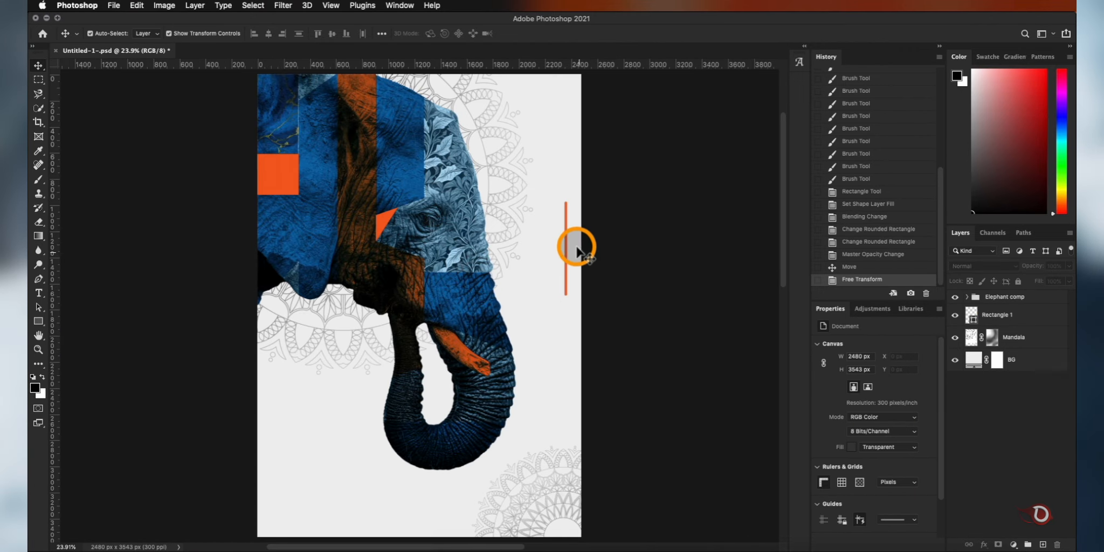
Step: Reposition the orange bar slightly along the page's right edge and save the document
mouse_move(575, 243)
mouse_down()
mouse_move(561, 241)
mouse_move(578, 257)
mouse_up()
click(495, 254)
scroll(419, 283, up, 2)
key(super+s)
key(super+minus)
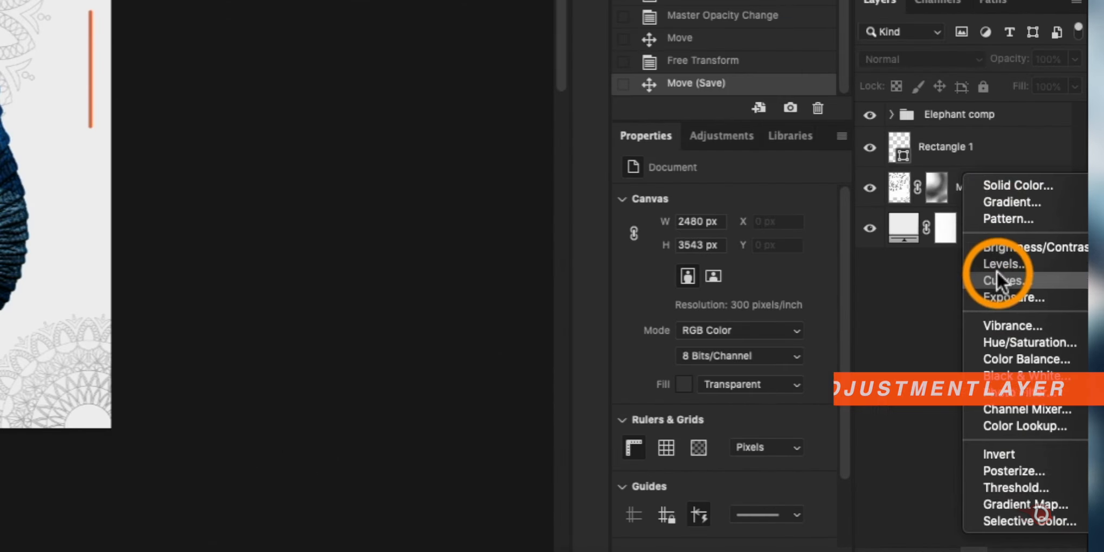
Step: Add a Levels adjustment layer above all layers with shadows 12, midtones 1.10 and a lowered highlight input, and compare before and after
click(1030, 380)
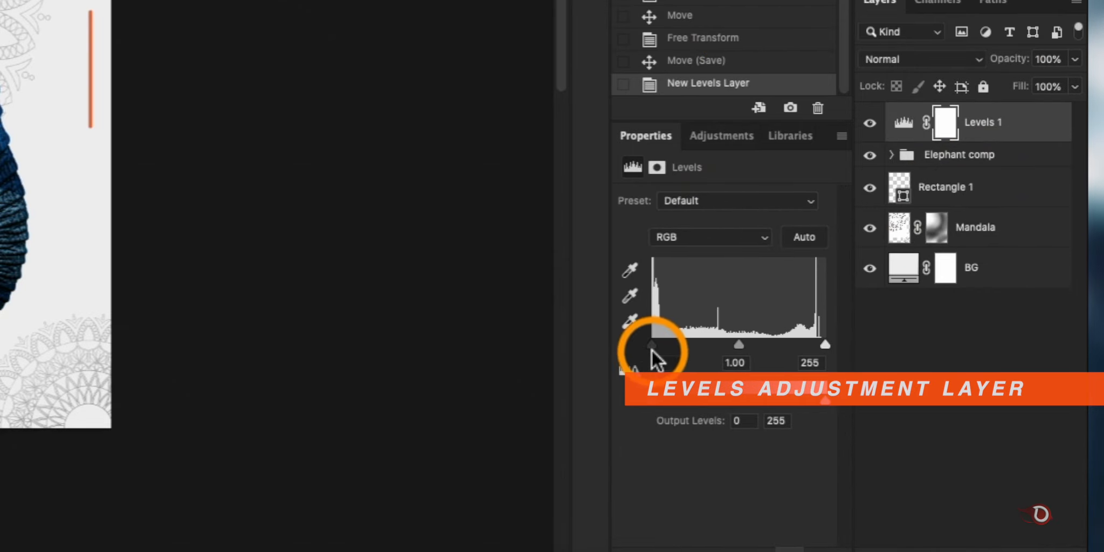
drag(655, 349, 648, 346)
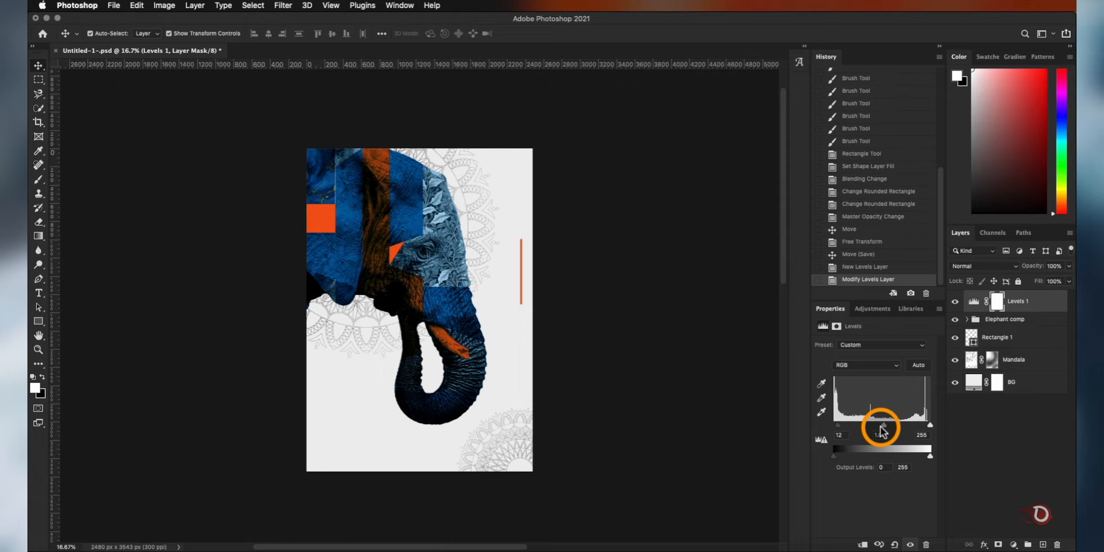
drag(926, 425, 921, 427)
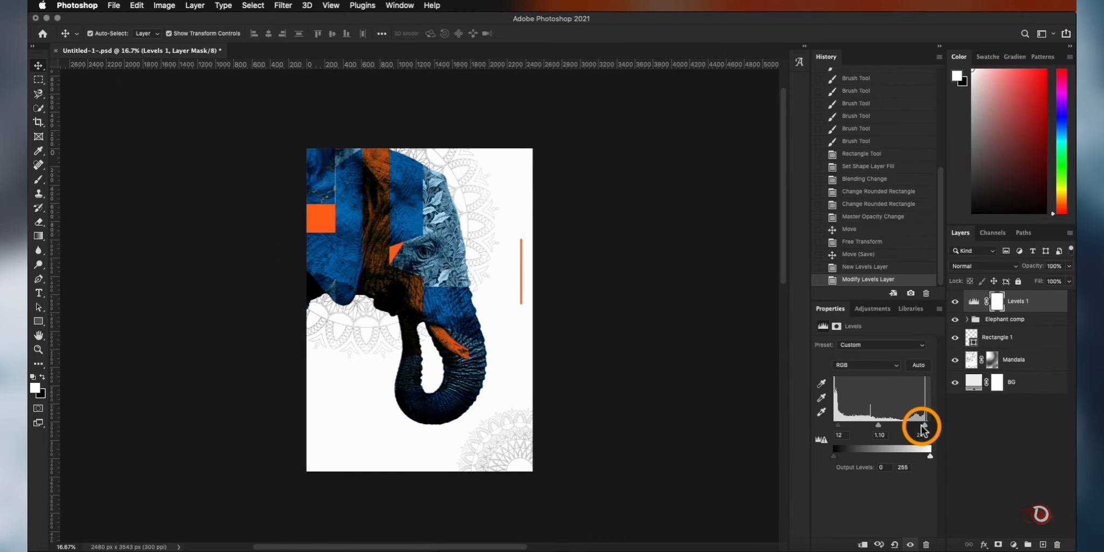
click(955, 301)
click(955, 301)
click(955, 301)
click(955, 301)
Step: Add the orange Poppins Bold line "ENDURANCE IS THE ART OF MOVING FORWARD QUIETLY" in the page's lower-left area
key(super+plus)
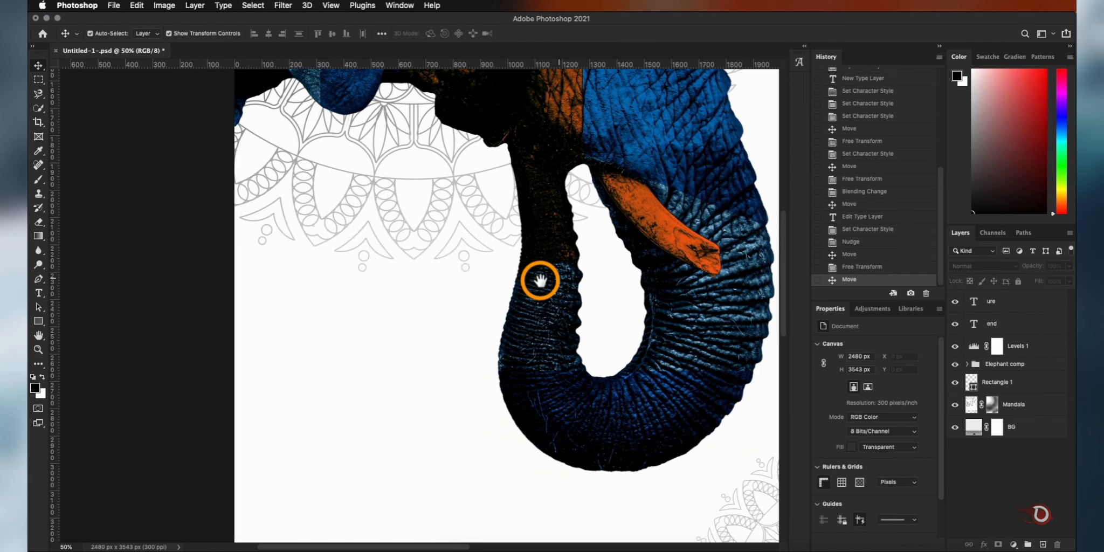
double_click(313, 352)
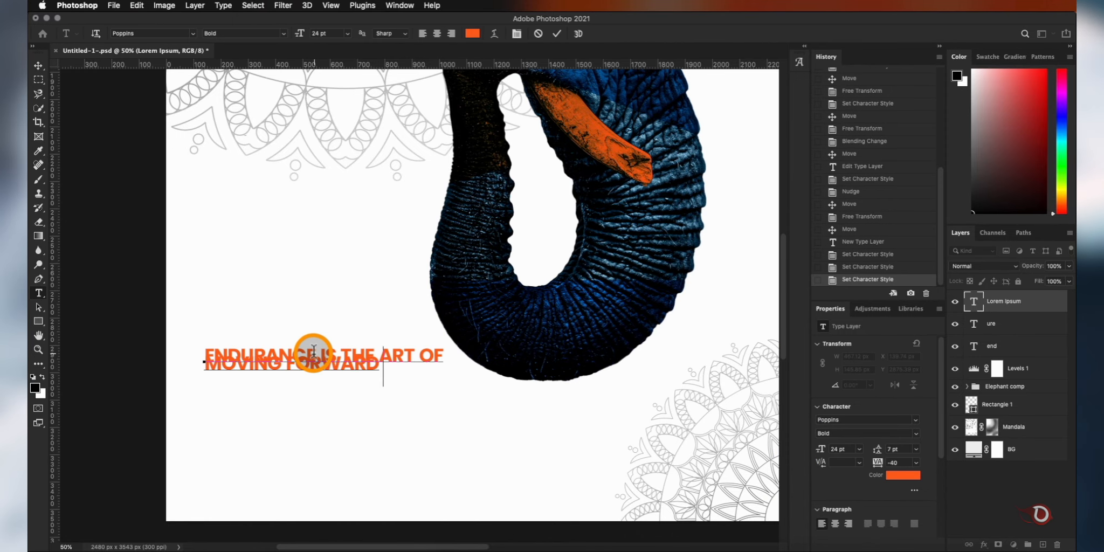
click(556, 33)
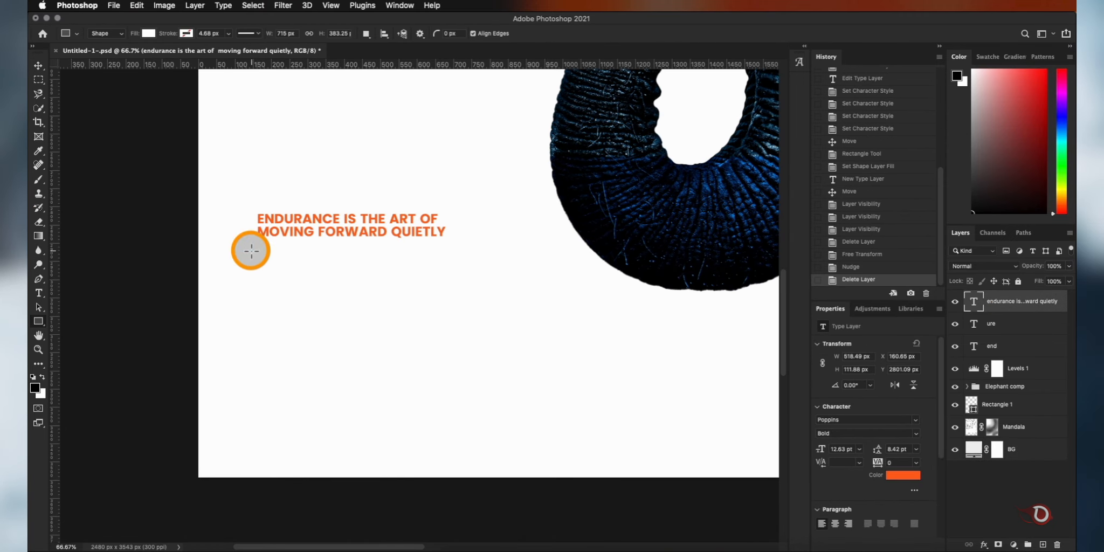
Step: Create an unfilled 530 × 267 px rectangle below the orange line and fill it with body text beginning "The strongest souls are not the loudest."
click(851, 422)
click(824, 441)
key(t)
click(292, 303)
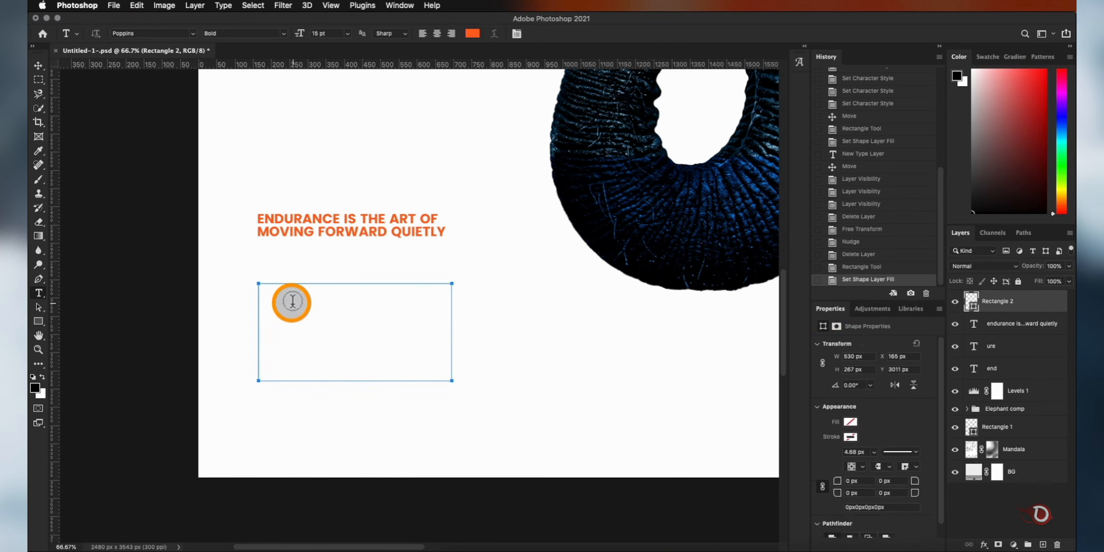
text(The strongest souls are not the loudest. They move through chaos with patience, carry pressure without breaking, and keep walking even when the road feels heavy. Like the elephant, true strength is calm, grounded, and unwavering — a quiet force that endures every storm without losing itself.)
Step: Enlarge the body text frame to about 615 × 444 px so the whole paragraph fits
drag(452, 332, 487, 332)
drag(377, 383, 375, 445)
drag(489, 365, 488, 363)
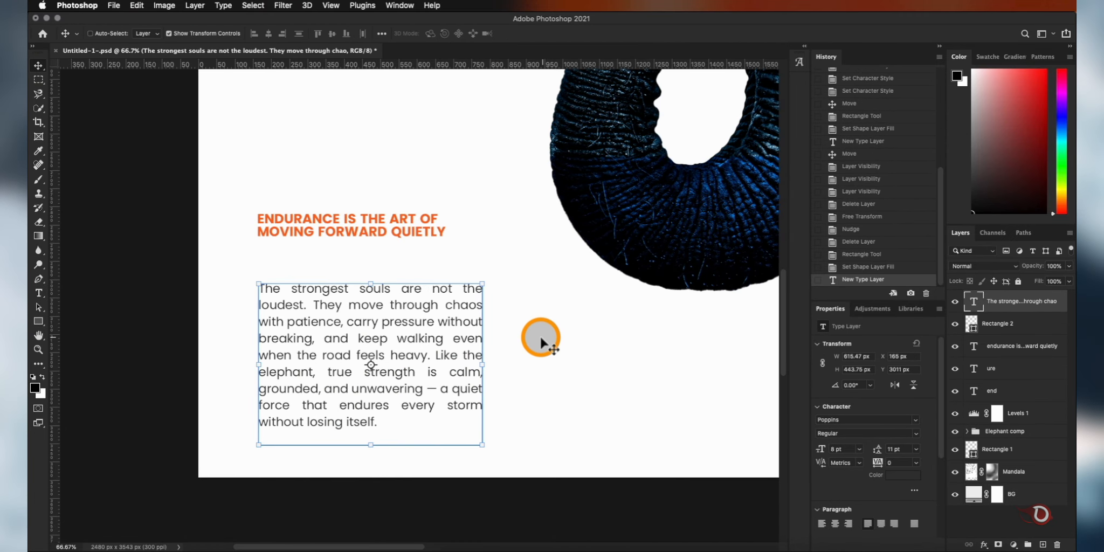
Step: Move the body paragraph up closer beneath the orange line and adjust its size
key(super+minus)
key(super+minus)
key(super+minus)
drag(417, 307, 416, 297)
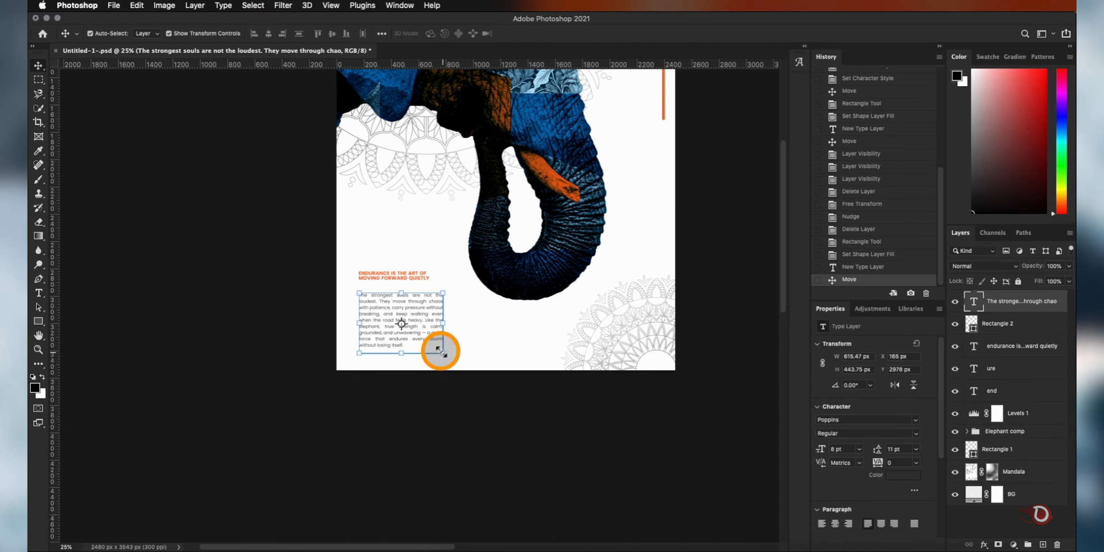
drag(444, 353, 411, 303)
drag(425, 343, 427, 342)
key(Return)
click(387, 277)
drag(558, 203, 489, 413)
key(super+plus)
key(super+plus)
drag(623, 121, 569, 313)
key(super+z)
drag(304, 219, 432, 281)
drag(621, 519, 469, 303)
click(755, 411)
drag(421, 328, 488, 102)
drag(452, 460, 597, 485)
drag(607, 76, 491, 215)
key(super+0)
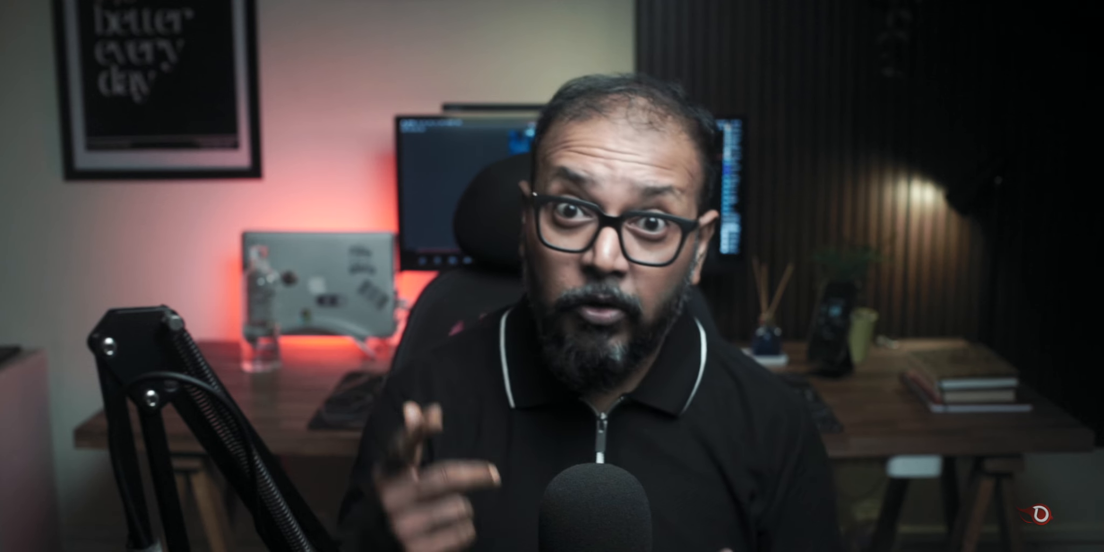